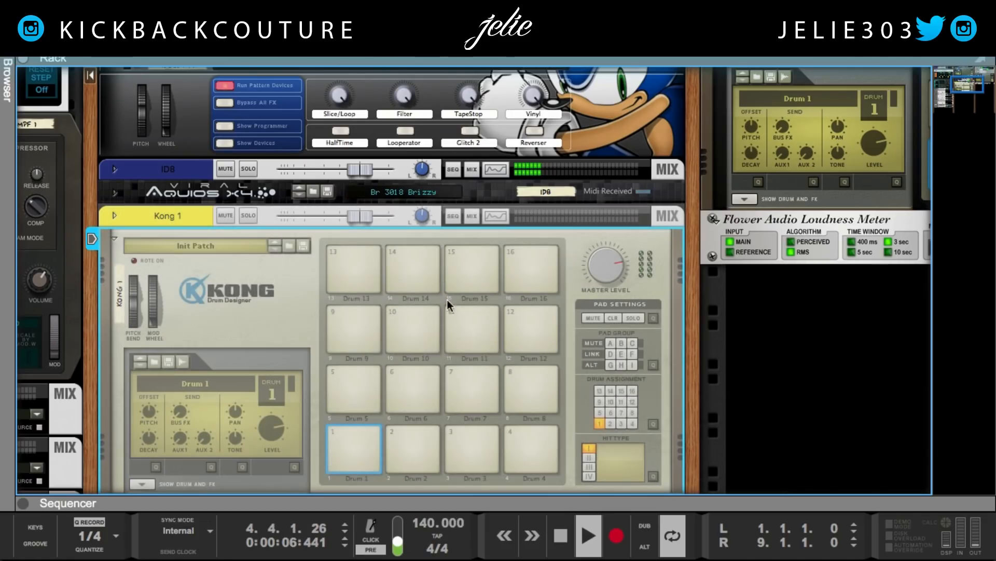
# - Stop the song playback with the Kong drum device in view
pyautogui.scroll(-1, 462, 338)
pyautogui.click(571, 540)
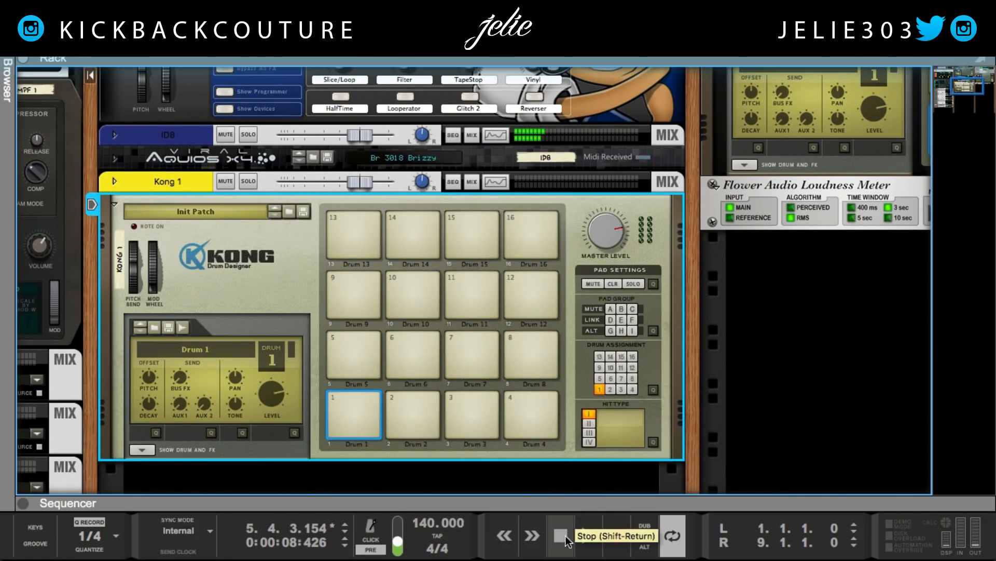
pyautogui.scroll(-1, 331, 395)
pyautogui.click(142, 426)
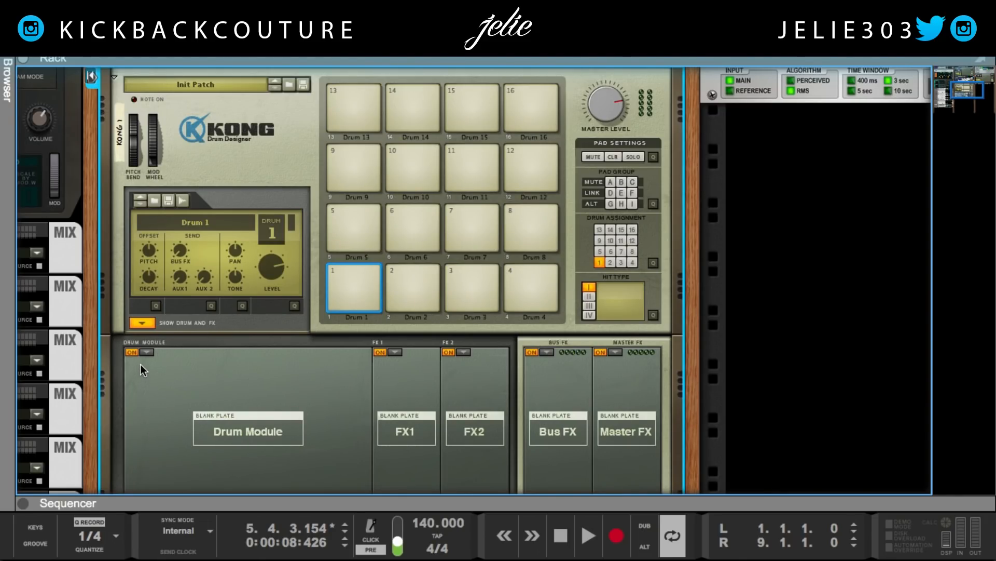
pyautogui.click(147, 351)
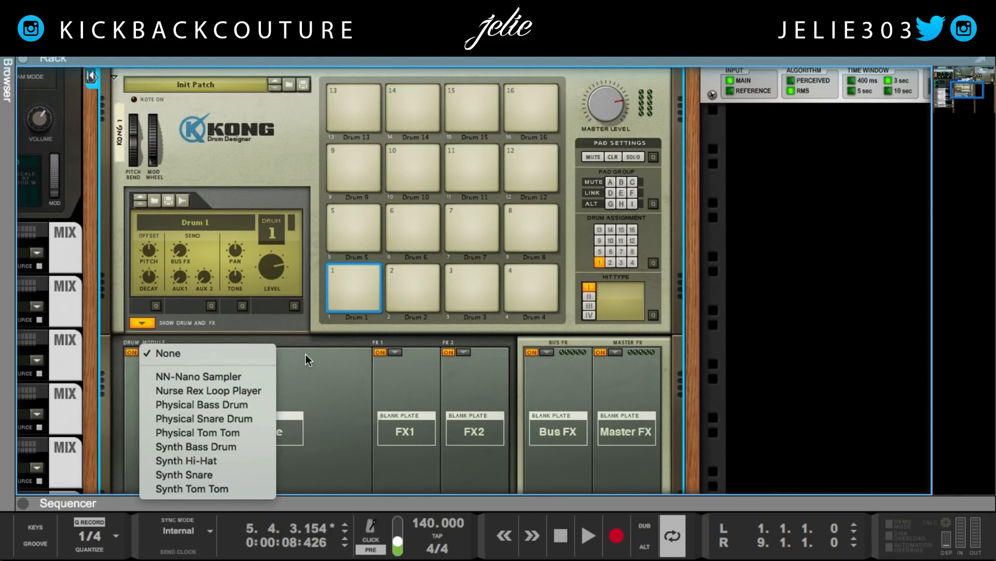
pyautogui.click(306, 354)
pyautogui.click(146, 353)
pyautogui.click(170, 326)
pyautogui.click(141, 322)
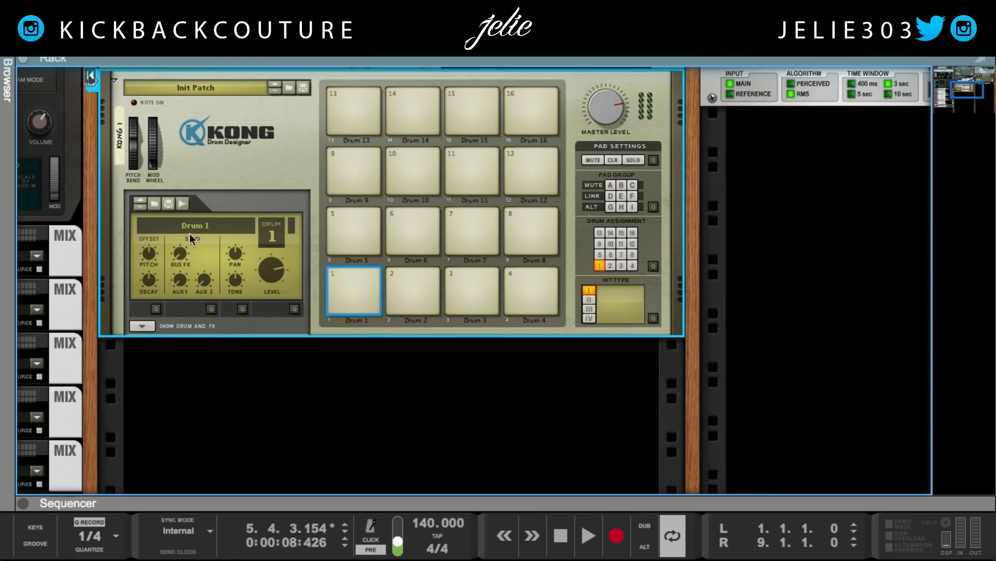
# - Show Kong's drum and FX section, load Synth Snare as the Drum 1 module and audition pad 1
pyautogui.click(147, 324)
pyautogui.click(146, 341)
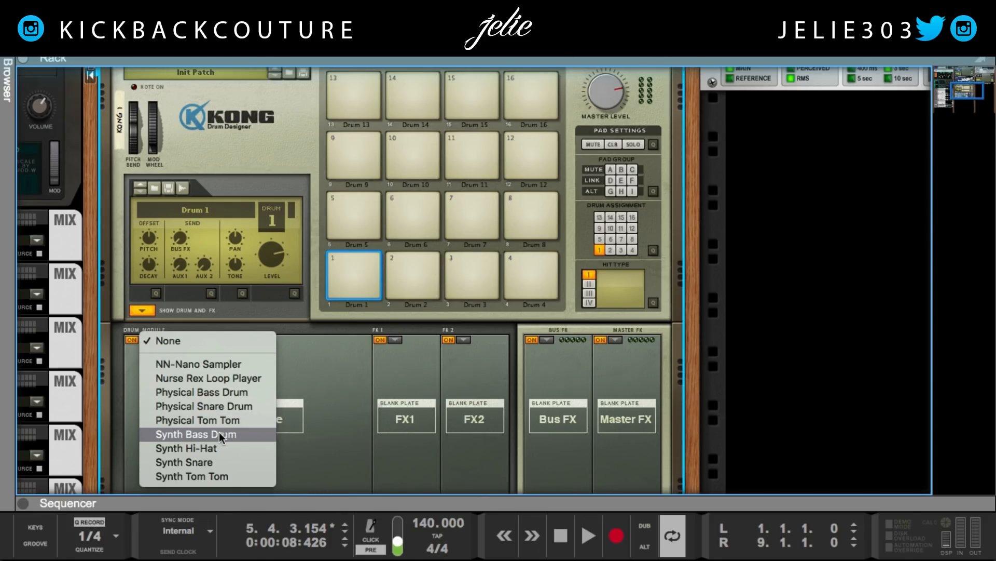
pyautogui.click(241, 460)
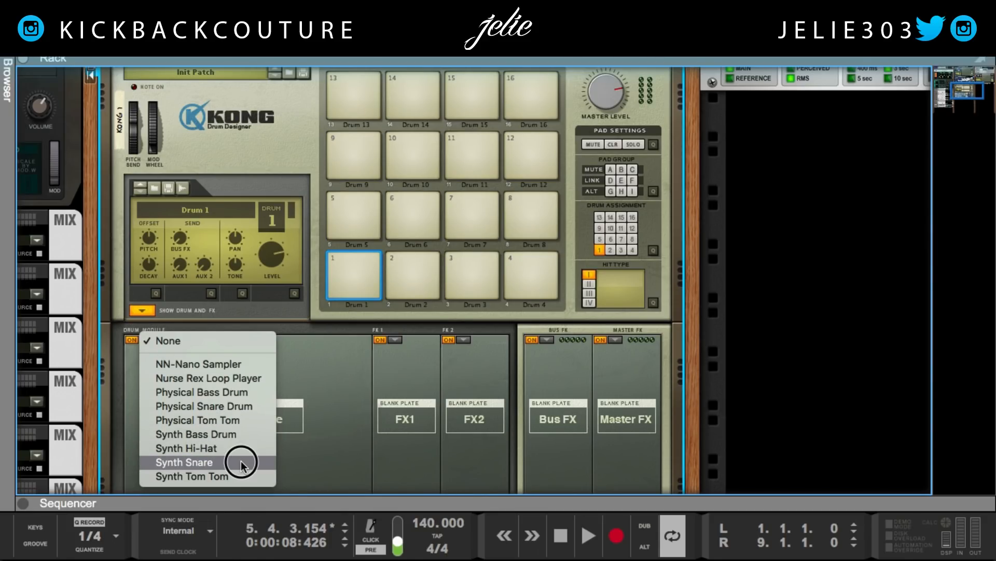
pyautogui.click(351, 264)
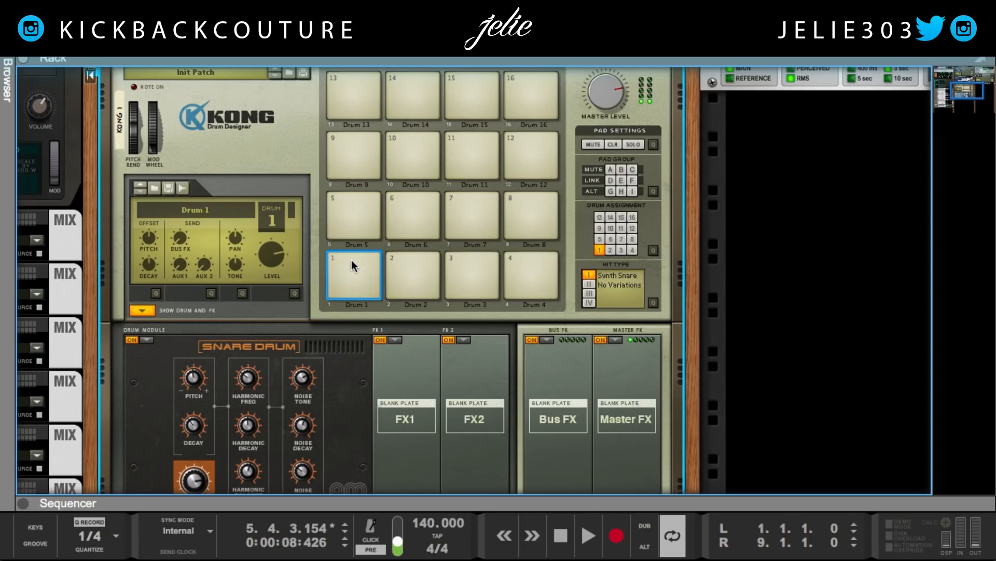
# - Return to the song start, play the loop to hear the synth snare, and stop playback
pyautogui.click(560, 536)
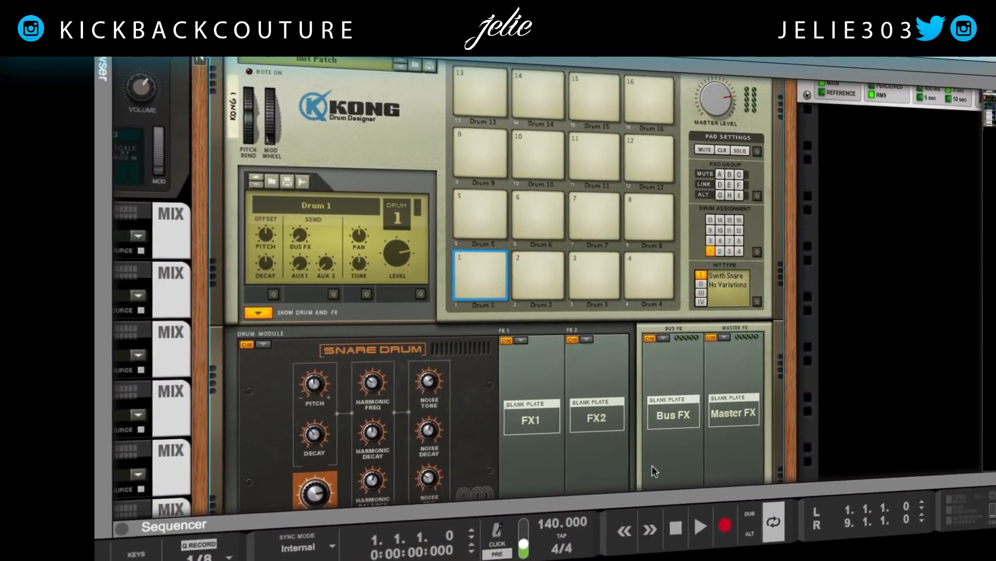
pyautogui.scroll(-3, 453, 443)
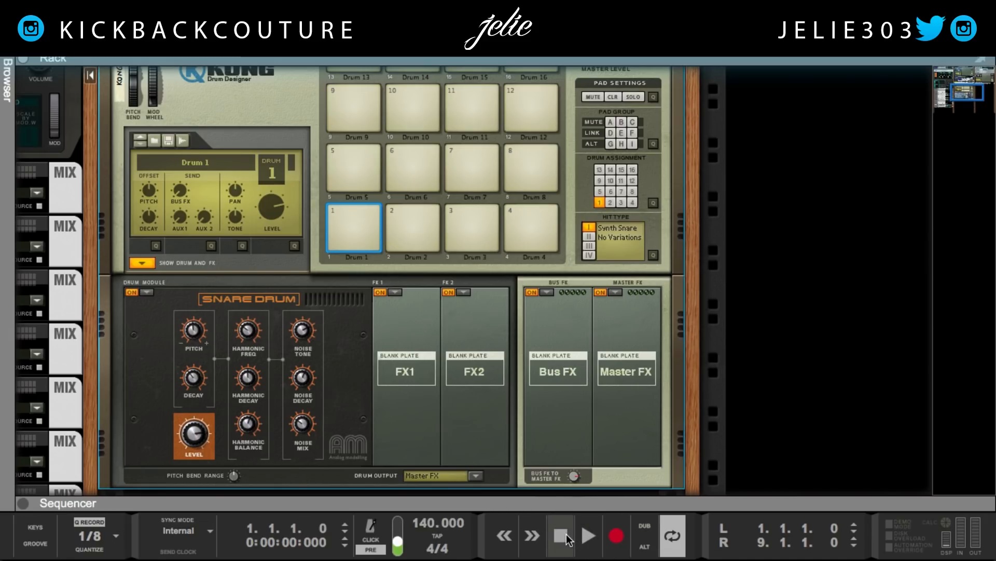
pyautogui.click(587, 538)
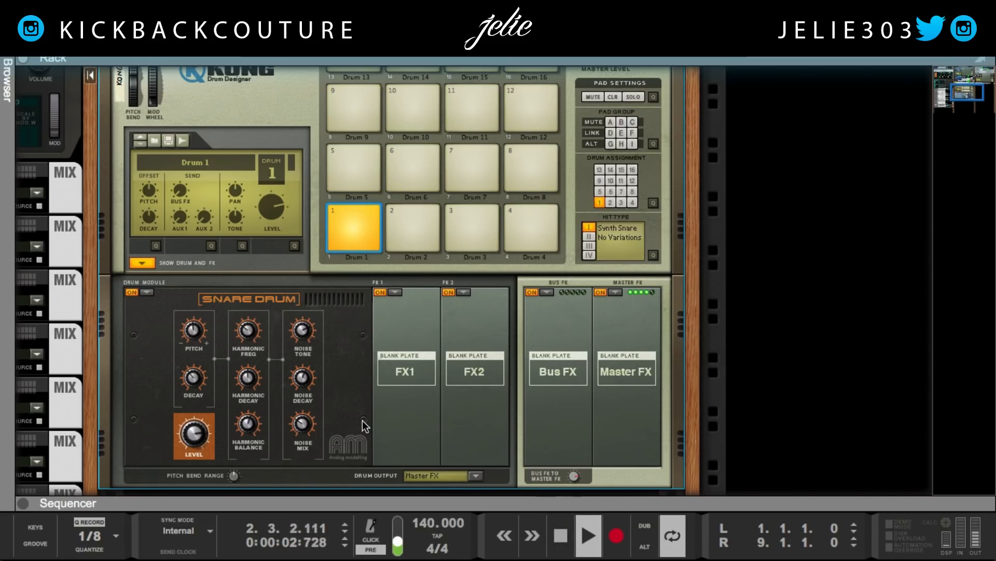
pyautogui.scroll(1, 362, 425)
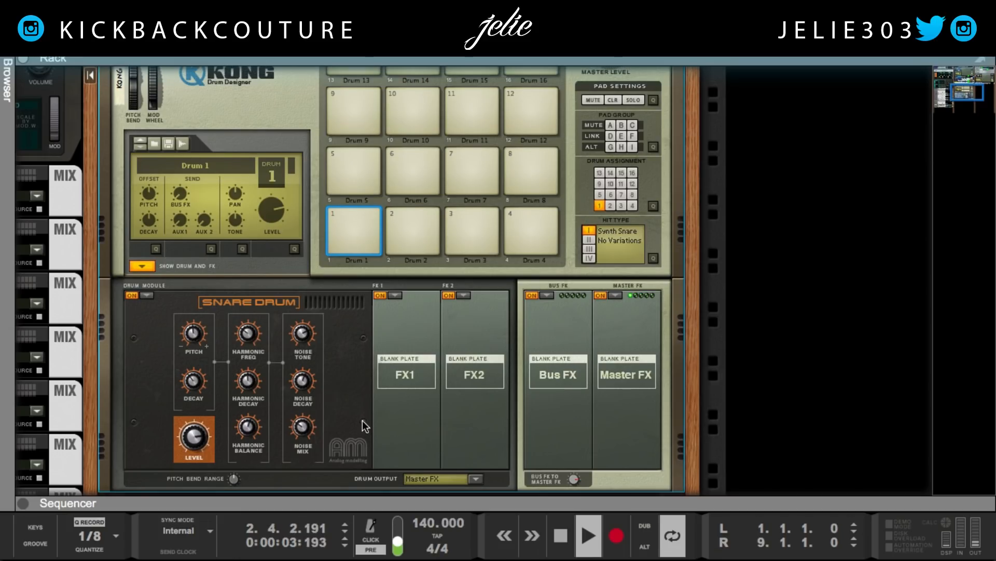
pyautogui.click(565, 537)
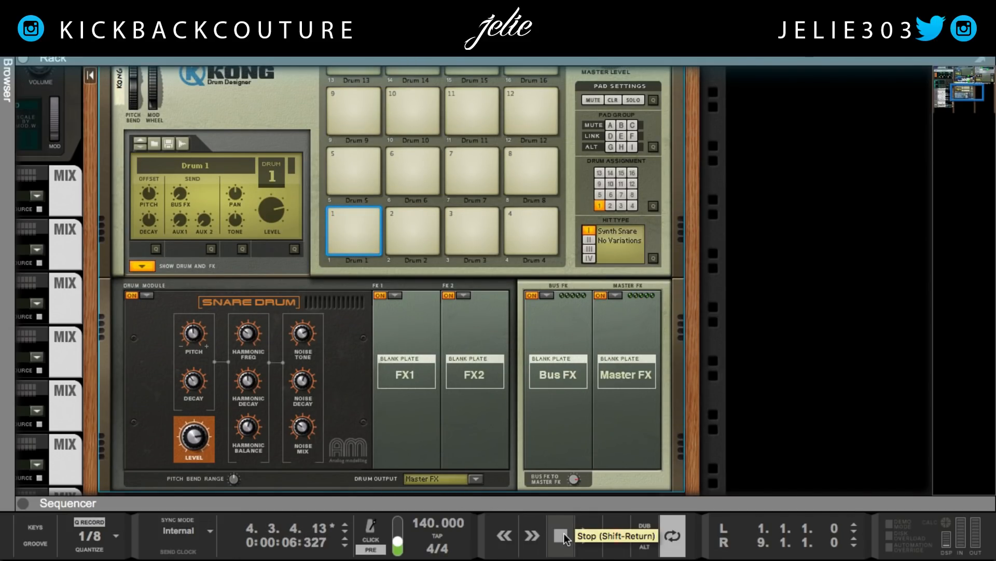
# - Set the Drum 1 snare module's level to 113 and replay the loop from the start
pyautogui.scroll(2, 364, 407)
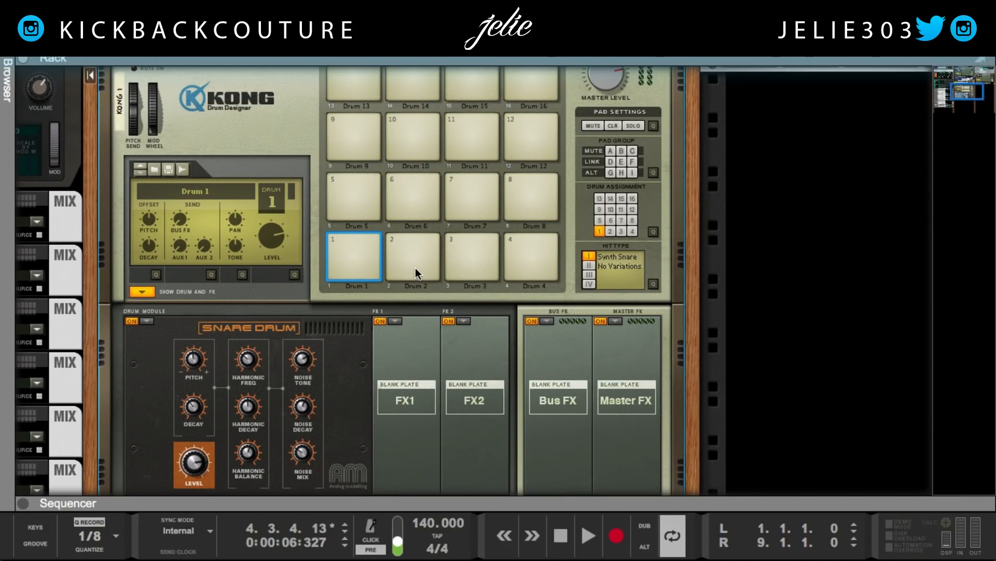
pyautogui.click(202, 467)
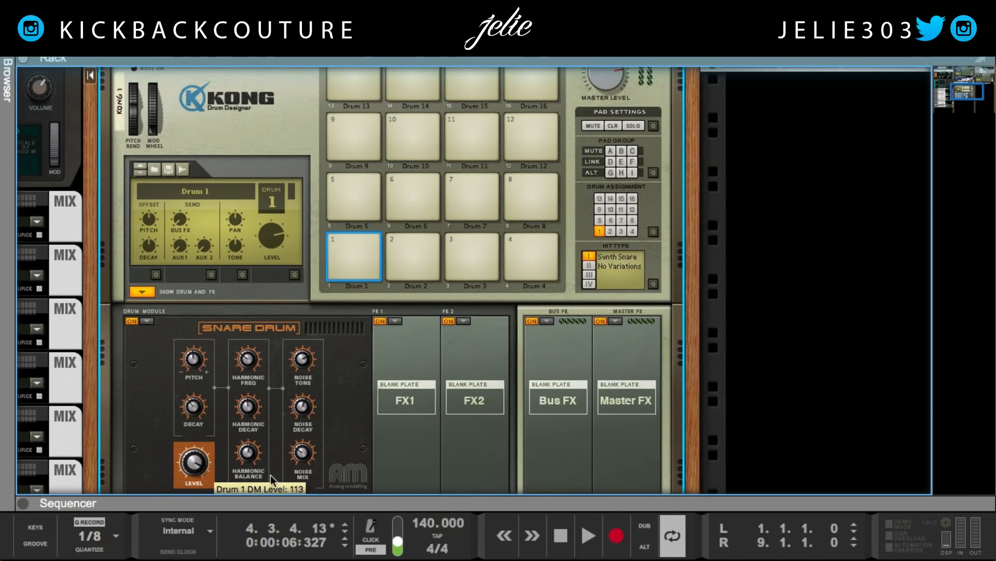
pyautogui.click(559, 542)
pyautogui.click(590, 536)
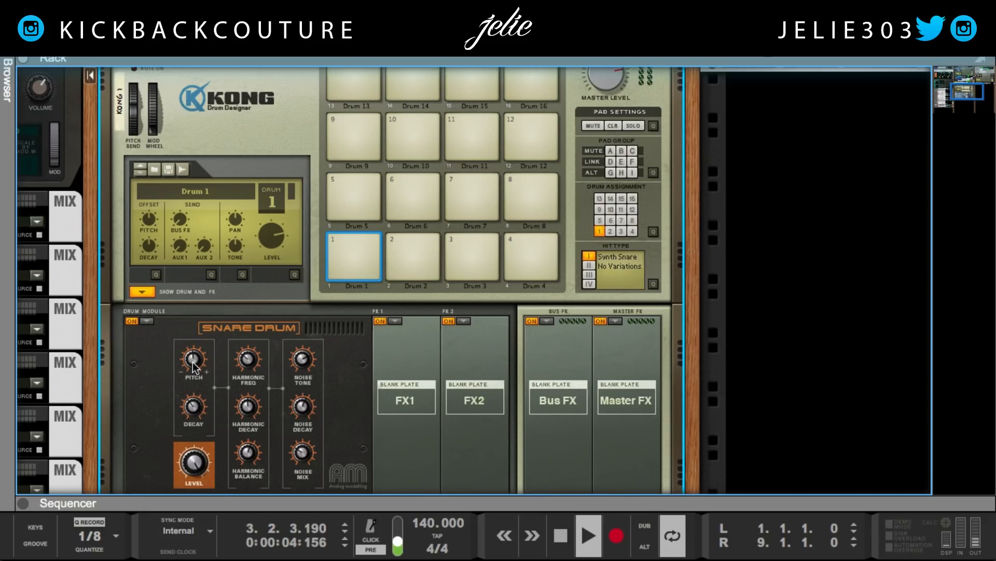
# - Try different pitch settings on the snare module while the loop plays, and stop playback
pyautogui.moveTo(193, 365)
pyautogui.scroll(10, 193, 365)
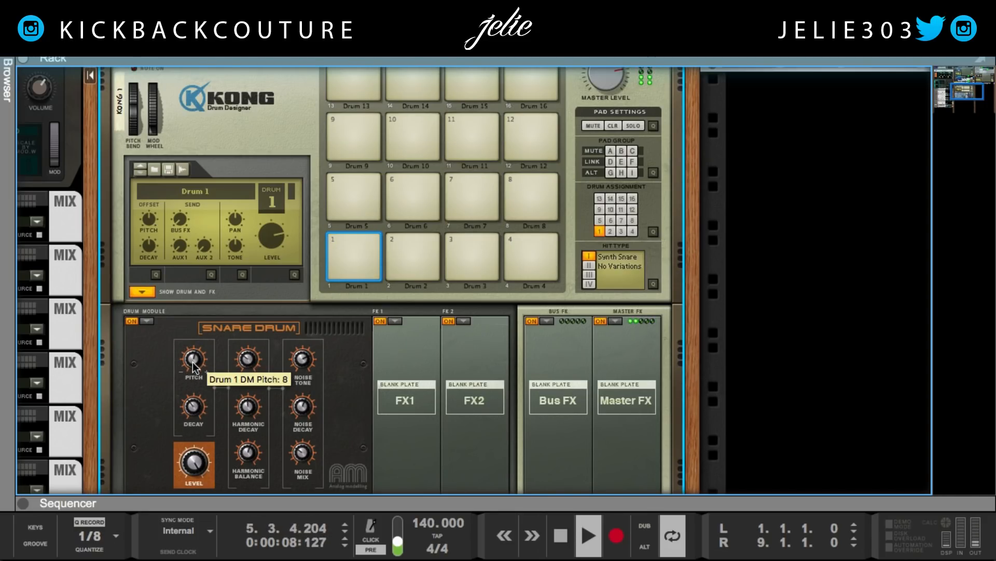
pyautogui.scroll(-4, 193, 363)
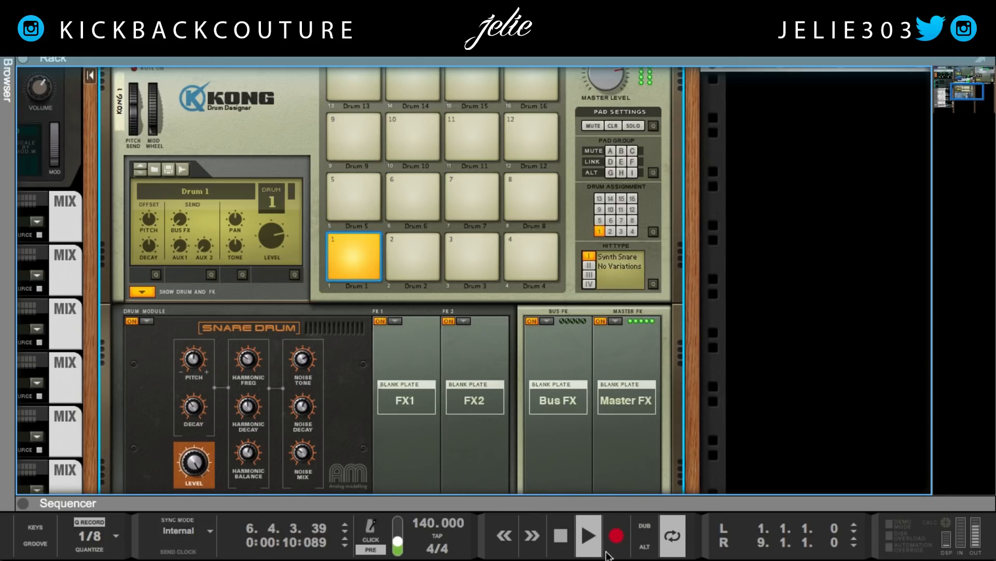
pyautogui.click(560, 536)
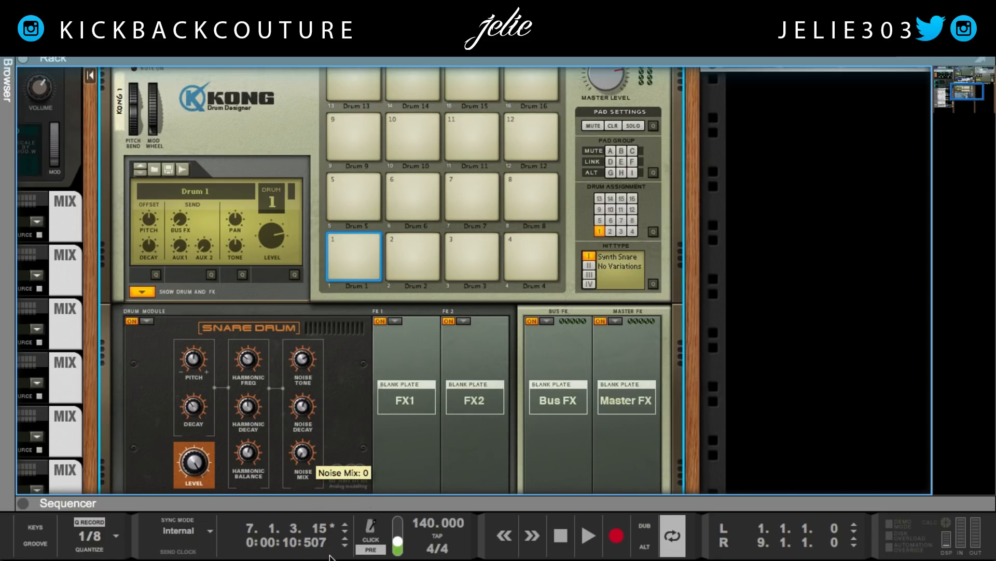
# - Replay the loop from the song start with the snare module's noise mix at 0
pyautogui.click(561, 536)
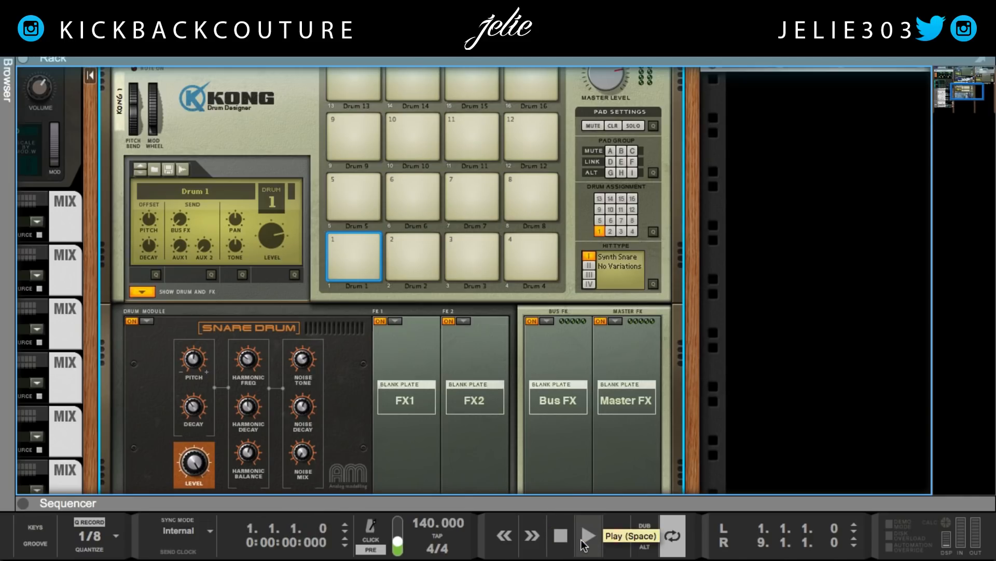
pyautogui.click(587, 537)
pyautogui.scroll(1, 372, 397)
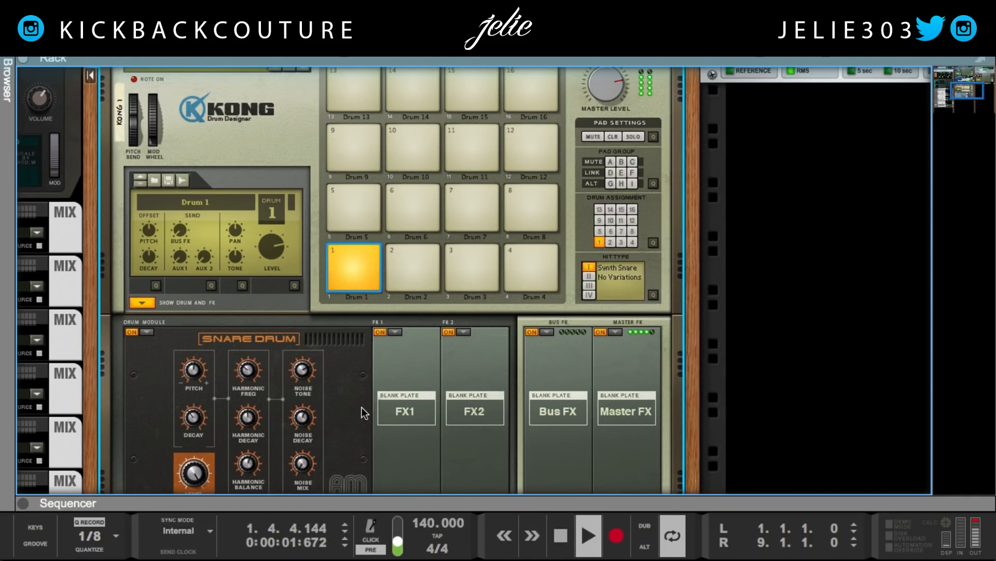
pyautogui.scroll(-3, 340, 406)
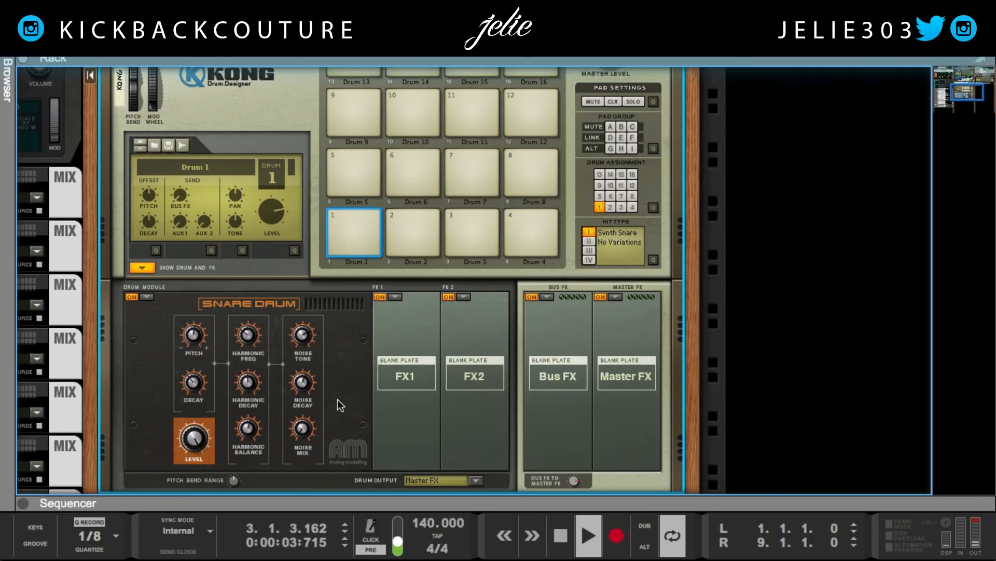
pyautogui.scroll(-1, 340, 405)
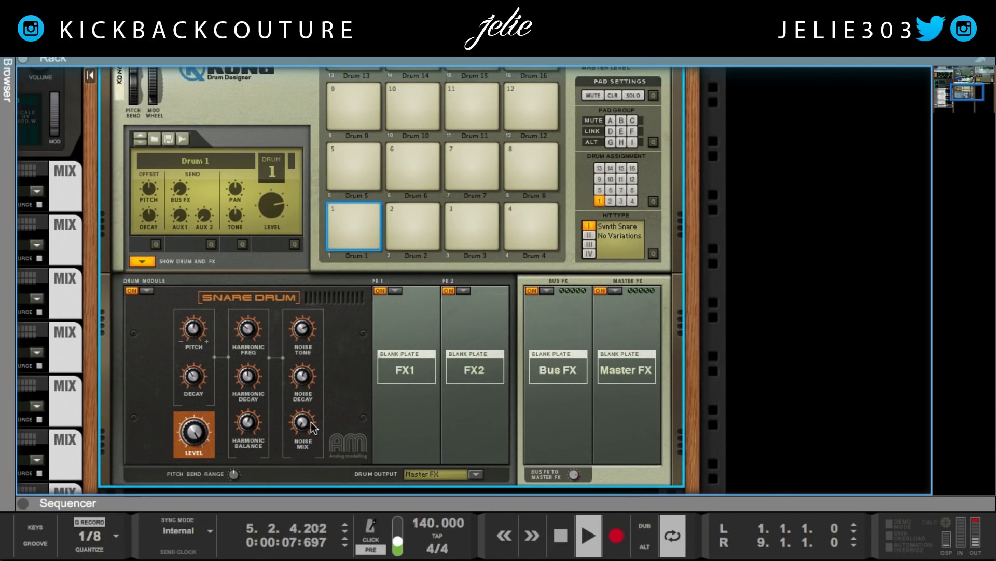
# - Raise the snare module's noise mix to about 60 and adjust its noise decay while the loop plays
pyautogui.moveTo(311, 422); pyautogui.dragTo(301, 385)
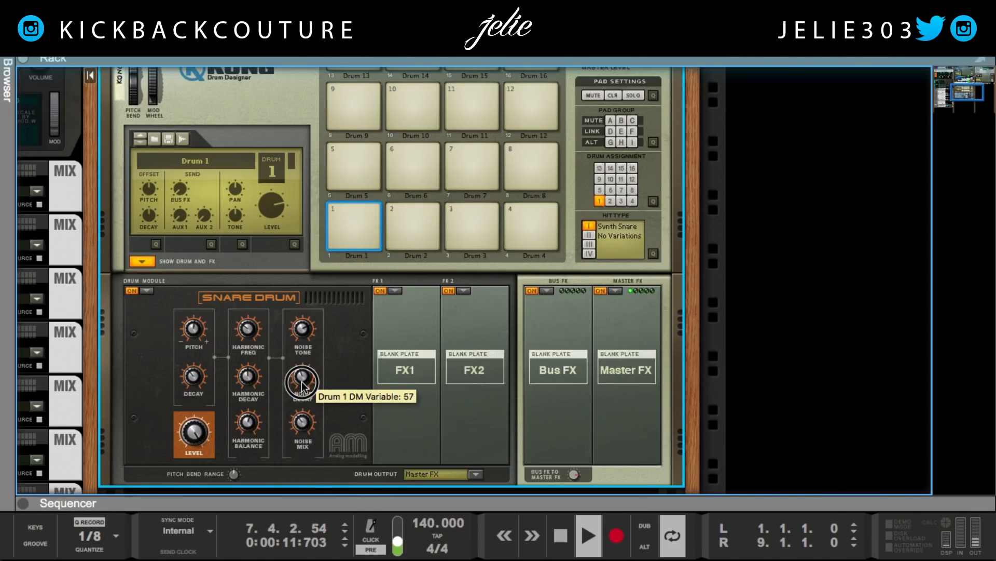
pyautogui.moveTo(311, 422); pyautogui.dragTo(298, 422)
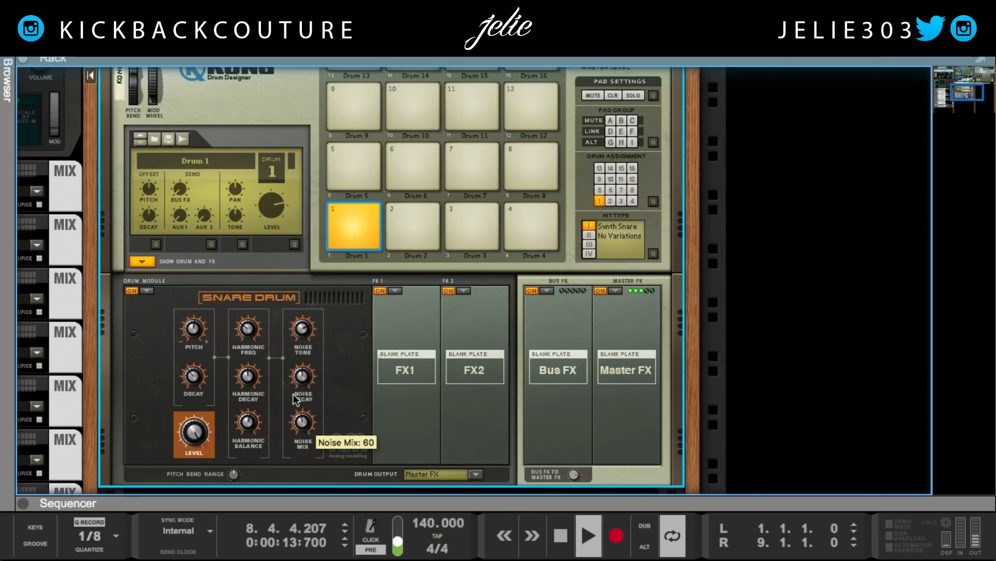
pyautogui.moveTo(300, 384); pyautogui.dragTo(298, 382)
pyautogui.moveTo(303, 421); pyautogui.dragTo(304, 423)
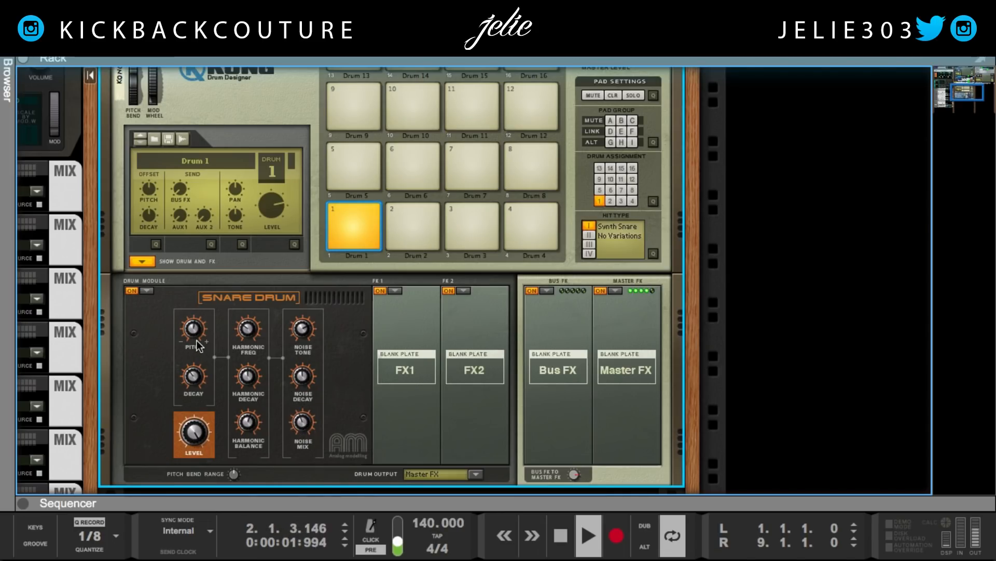
# - Adjust the snare module's decay and harmonic frequency while listening to the loop
pyautogui.moveTo(192, 375); pyautogui.dragTo(193, 384)
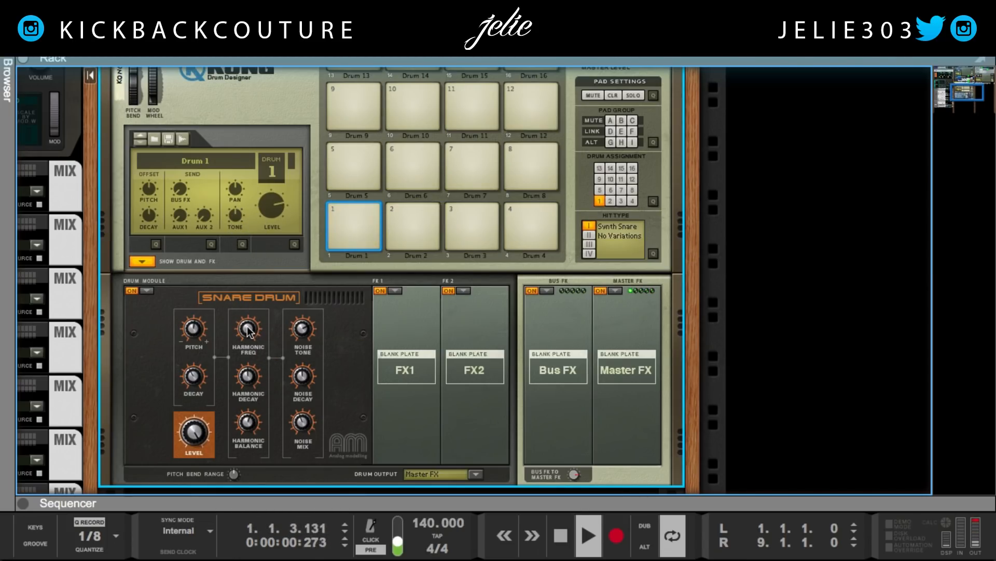
pyautogui.moveTo(248, 330); pyautogui.dragTo(253, 351)
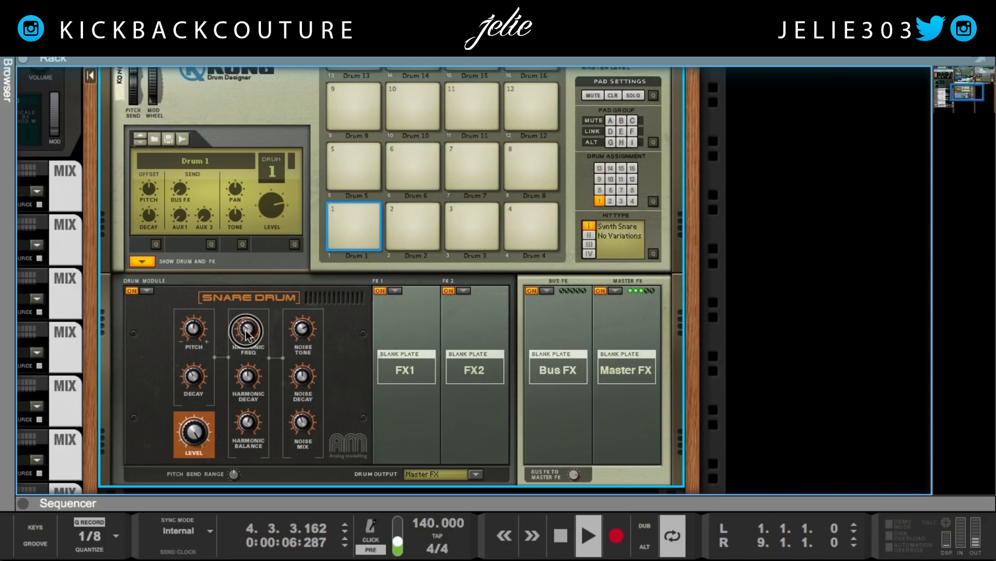
pyautogui.moveTo(252, 333)
pyautogui.moveTo(251, 332); pyautogui.dragTo(252, 342)
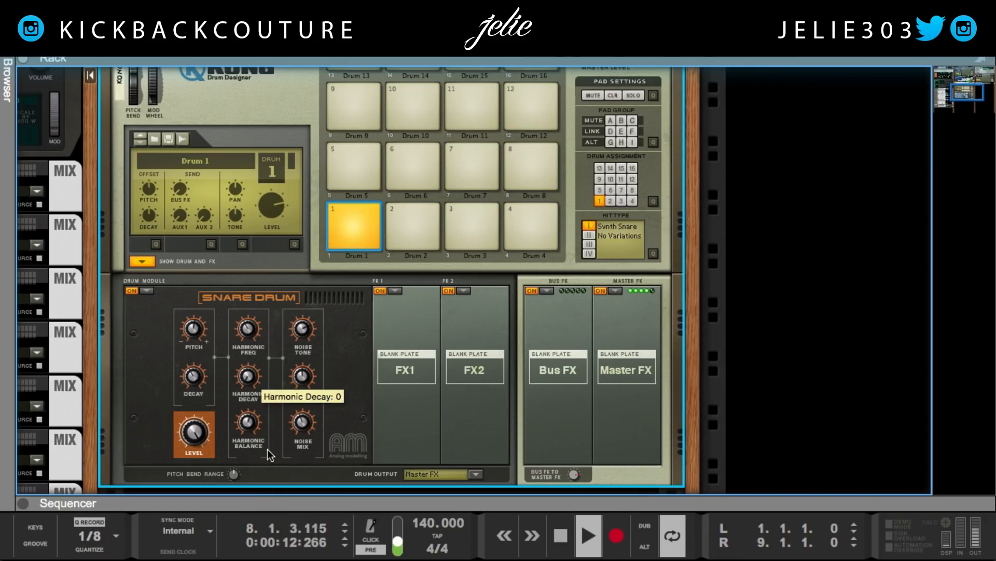
# - Adjust the snare module's harmonic decay, set its harmonic balance to 30, and stop playback
pyautogui.moveTo(249, 376); pyautogui.dragTo(238, 305)
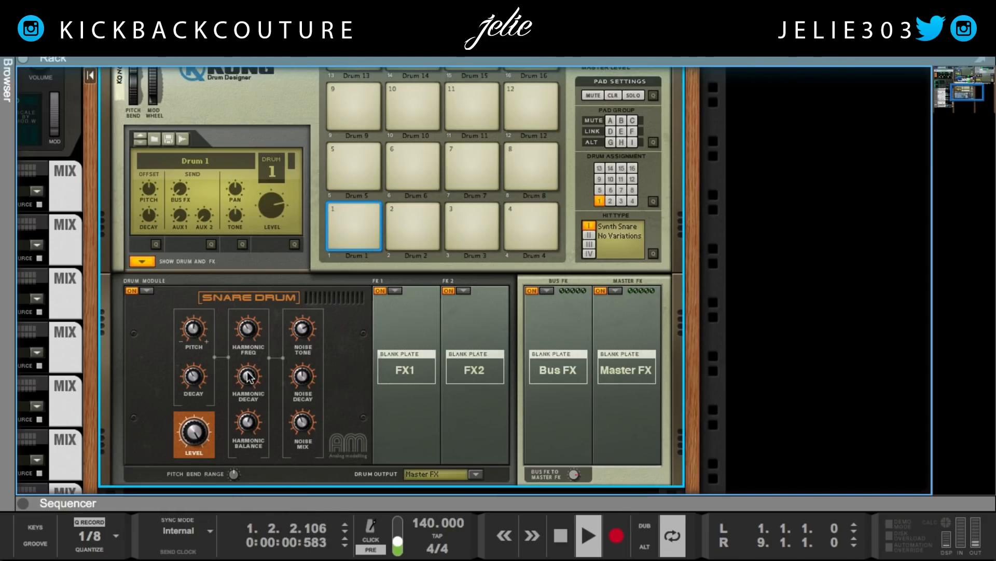
pyautogui.moveTo(248, 373)
pyautogui.mouseDown()
pyautogui.moveTo(256, 410)
pyautogui.moveTo(238, 337)
pyautogui.moveTo(247, 380)
pyautogui.mouseUp()
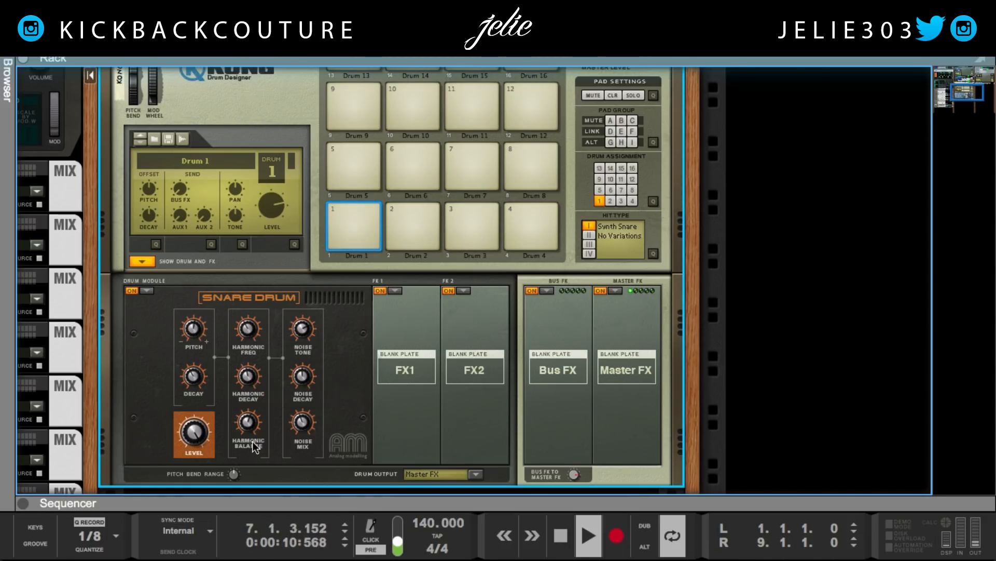
pyautogui.moveTo(249, 423); pyautogui.dragTo(245, 378)
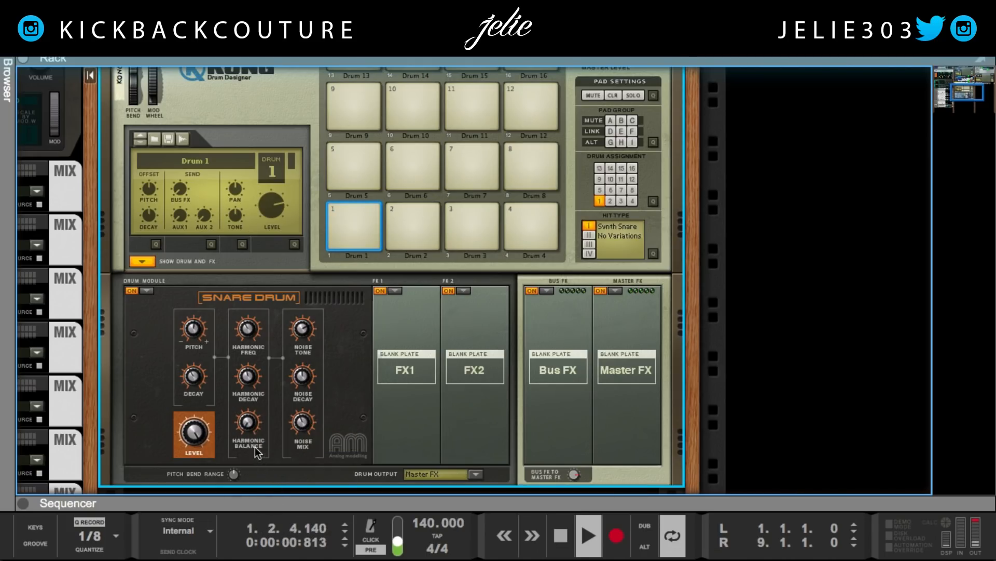
pyautogui.moveTo(250, 424); pyautogui.dragTo(247, 413)
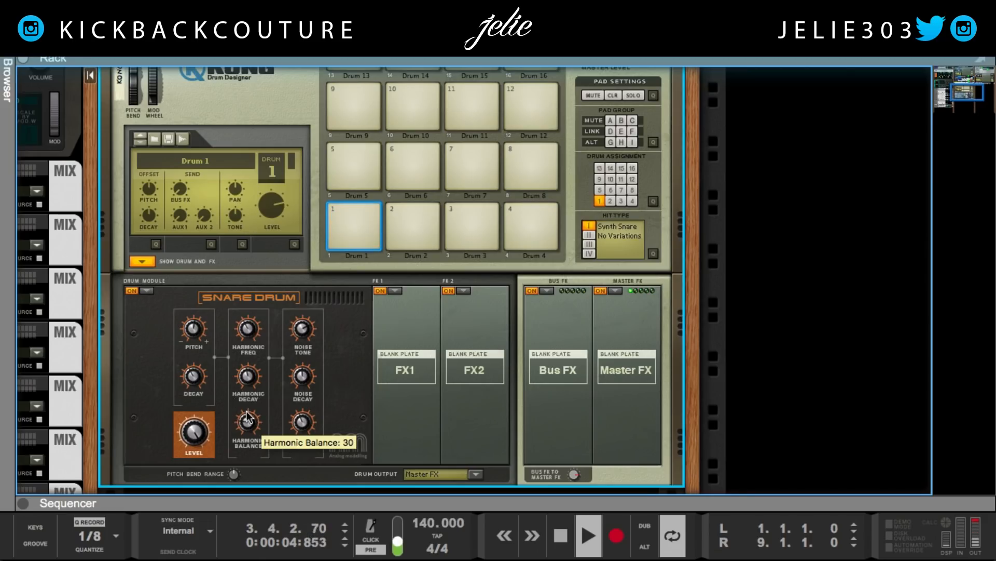
pyautogui.press('space')
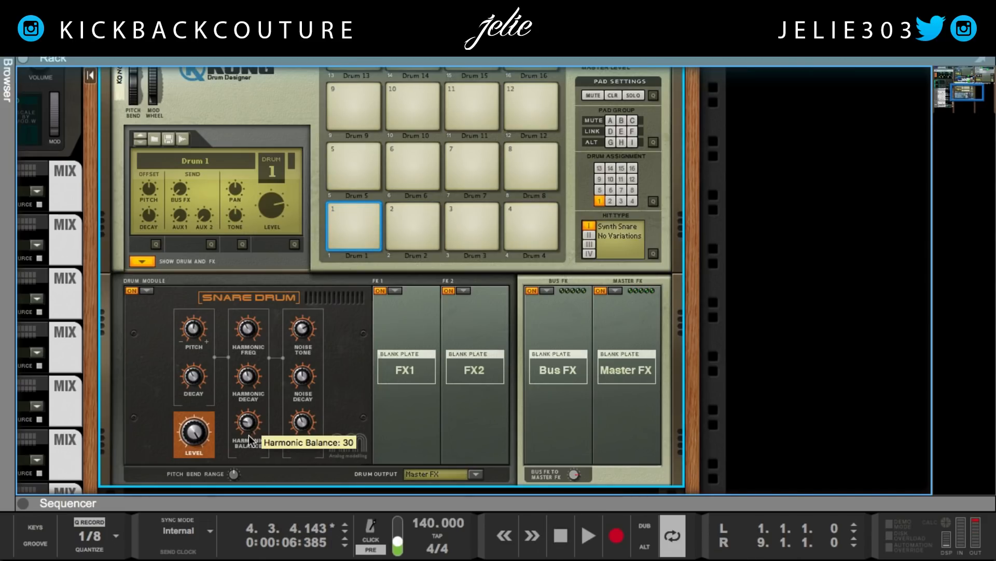
# - Load Overdrive / Resonator in the FX 1 slot and adjust its drive while the loop plays
pyautogui.scroll(-2, 231, 459)
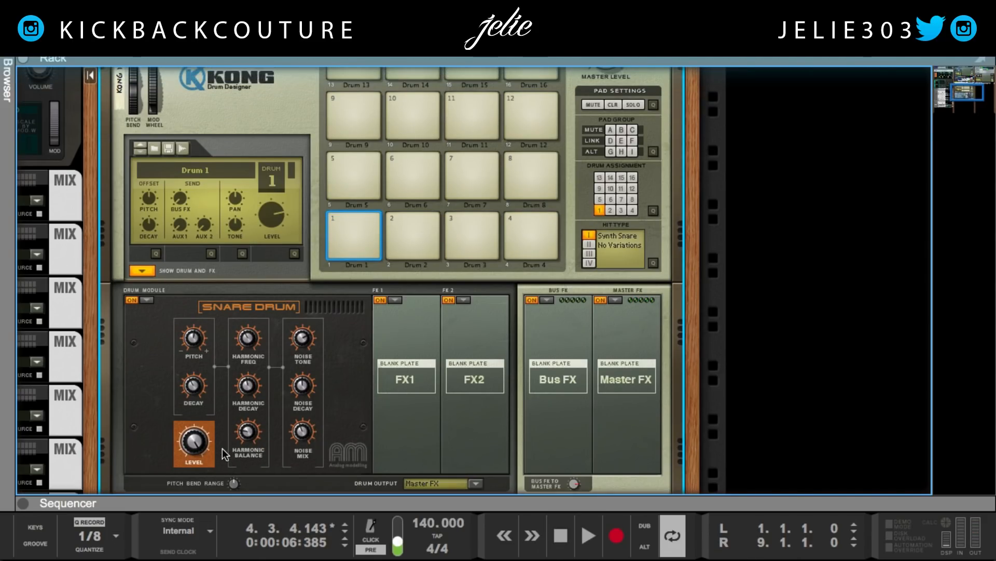
pyautogui.click(398, 275)
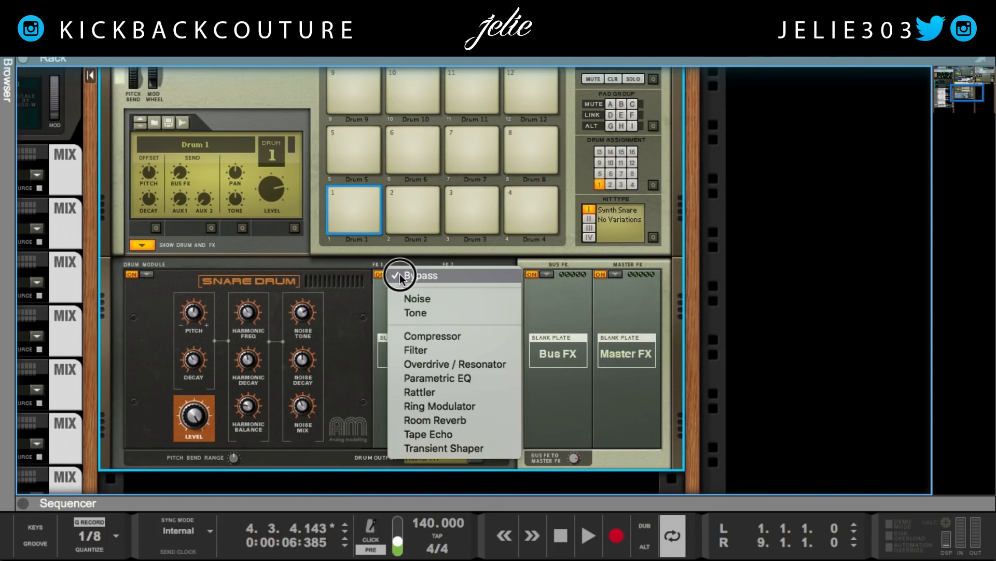
pyautogui.click(442, 363)
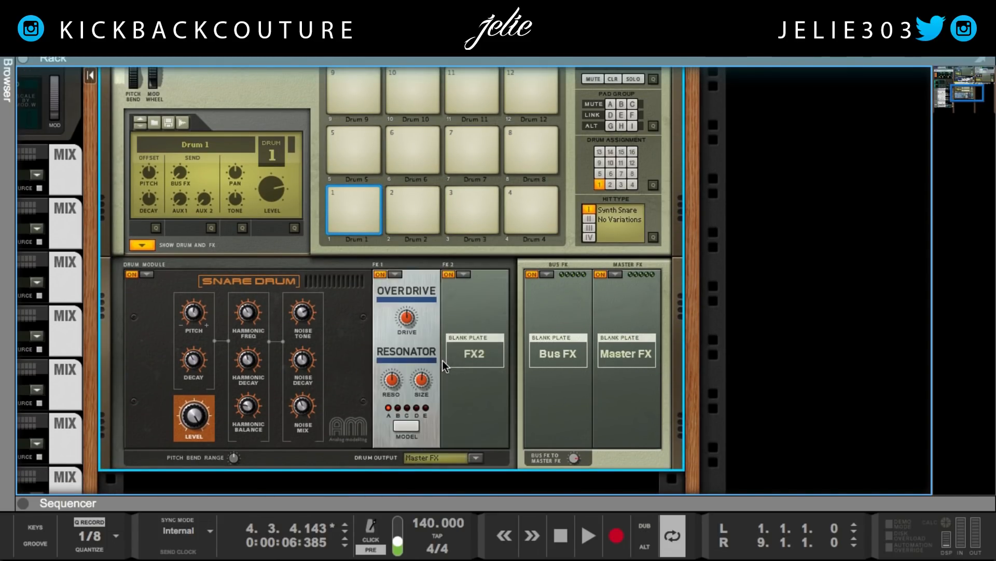
pyautogui.press('space')
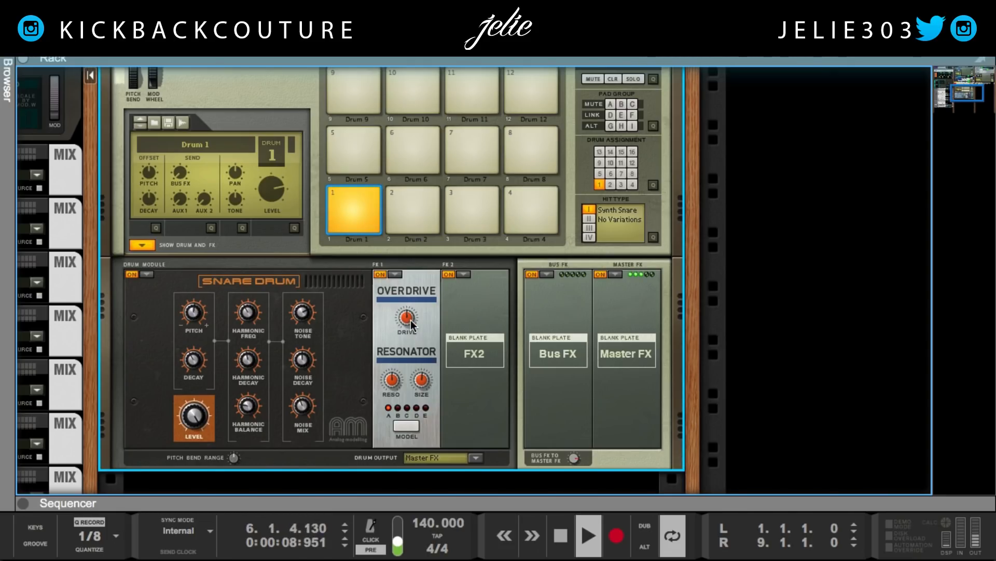
pyautogui.moveTo(410, 320)
pyautogui.mouseDown()
pyautogui.moveTo(415, 334)
pyautogui.moveTo(413, 323)
pyautogui.mouseUp()
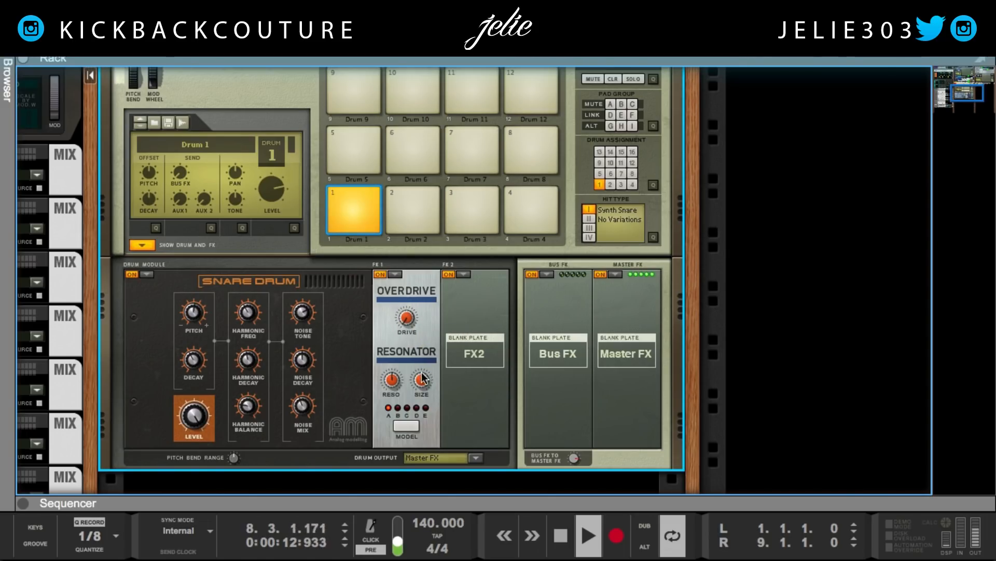
# - Adjust the resonator's size and audition models C, E and A while the loop plays
pyautogui.click(419, 375)
pyautogui.click(407, 408)
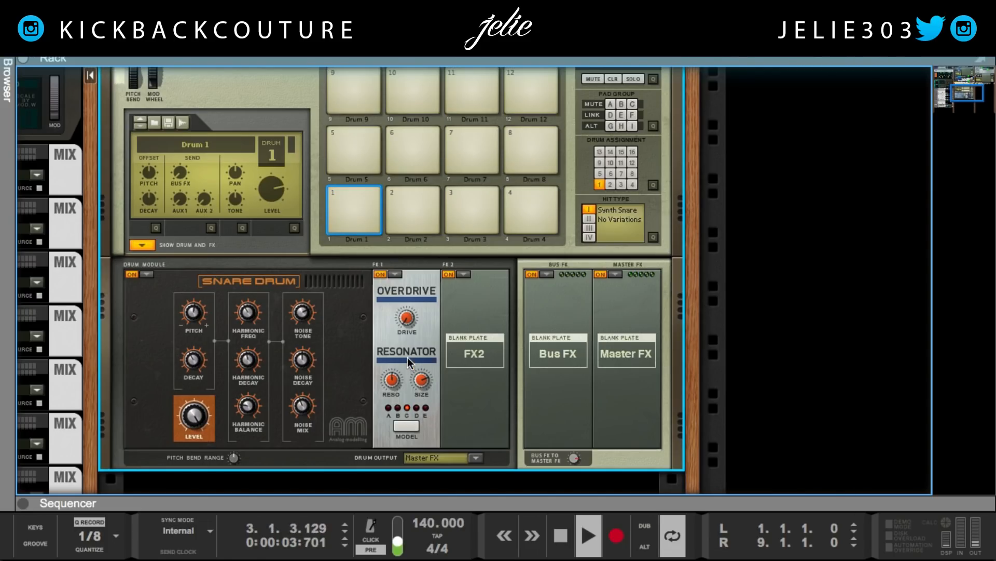
pyautogui.click(428, 408)
pyautogui.click(389, 408)
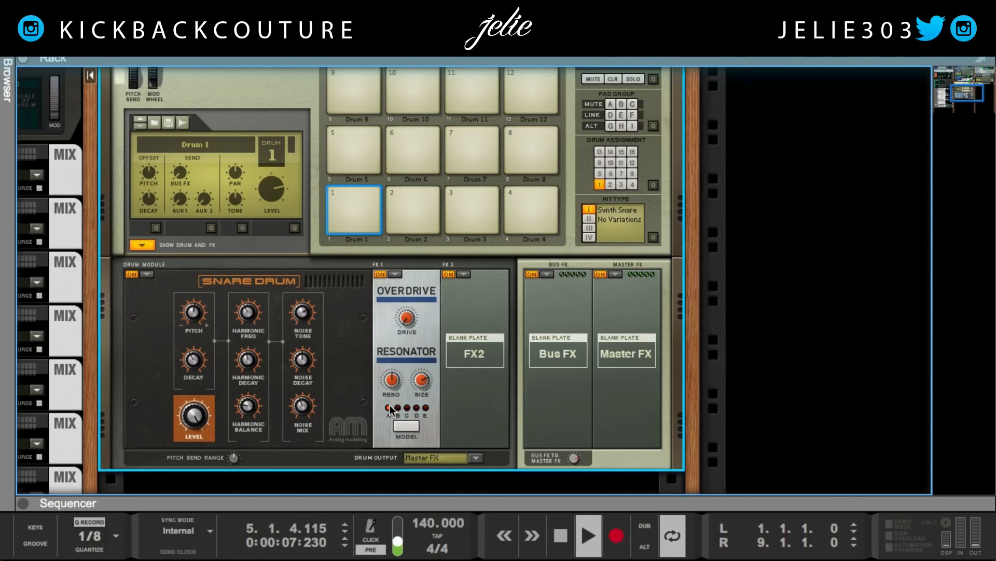
# - Replace the FX 1 effect with Rattler, setting snare tension to 52 and tune to 76, and reducing its decay and tone
pyautogui.click(394, 274)
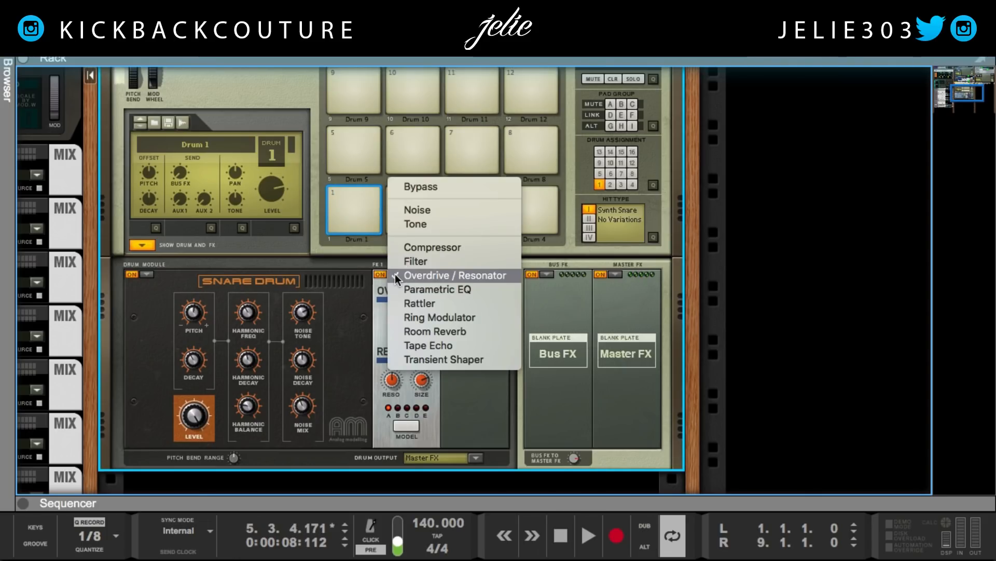
pyautogui.click(415, 303)
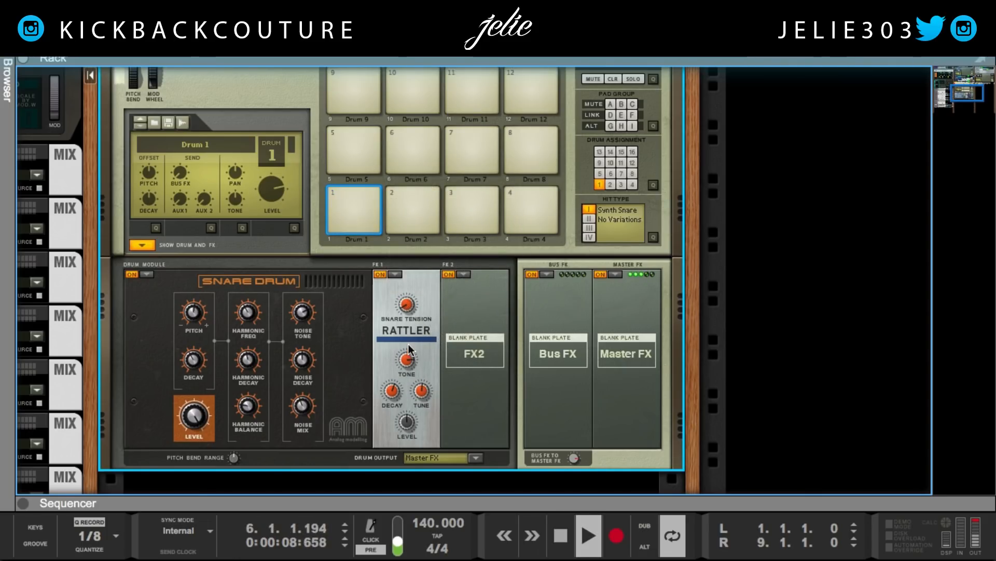
pyautogui.click(407, 307)
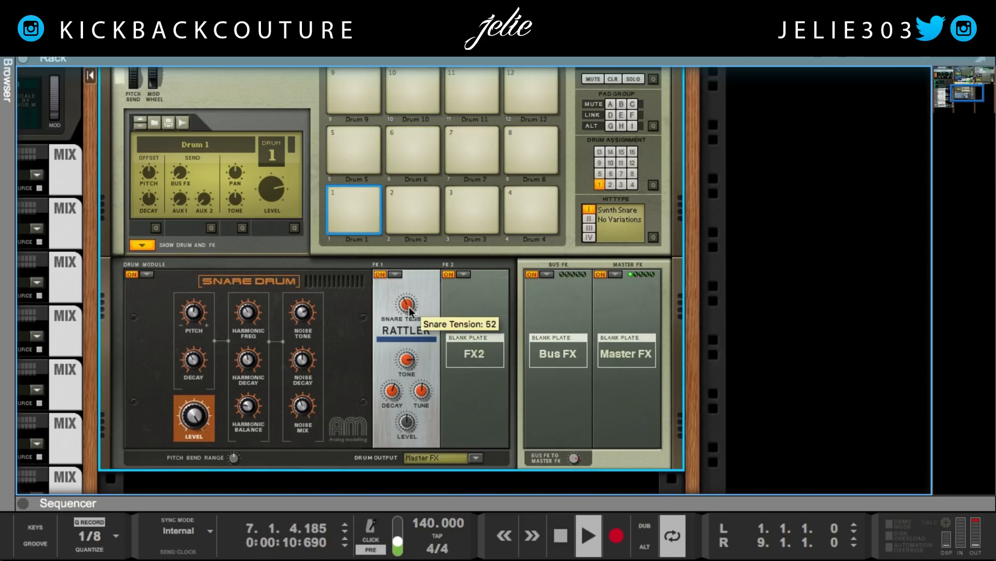
pyautogui.moveTo(392, 390); pyautogui.dragTo(404, 423)
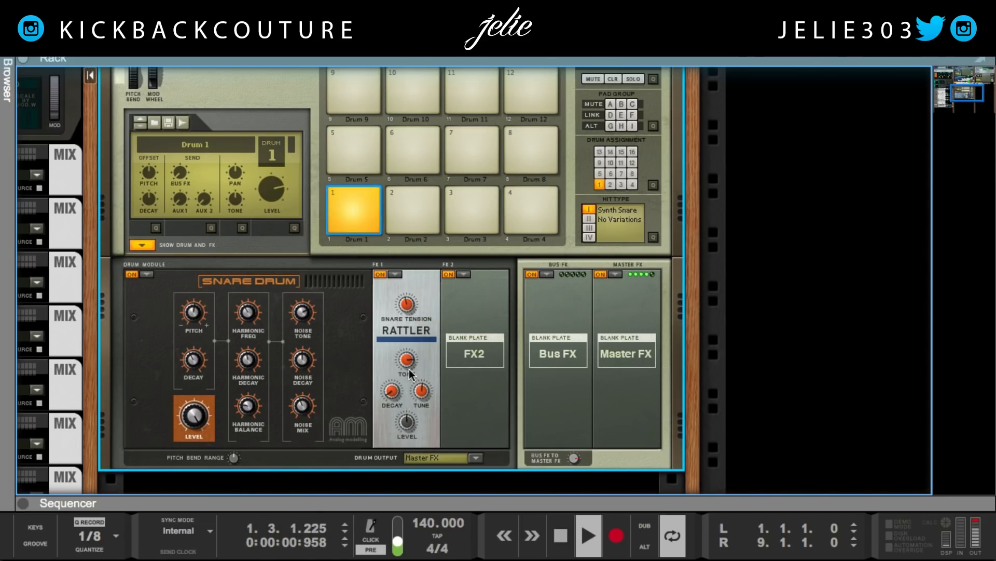
pyautogui.moveTo(409, 366); pyautogui.dragTo(423, 392)
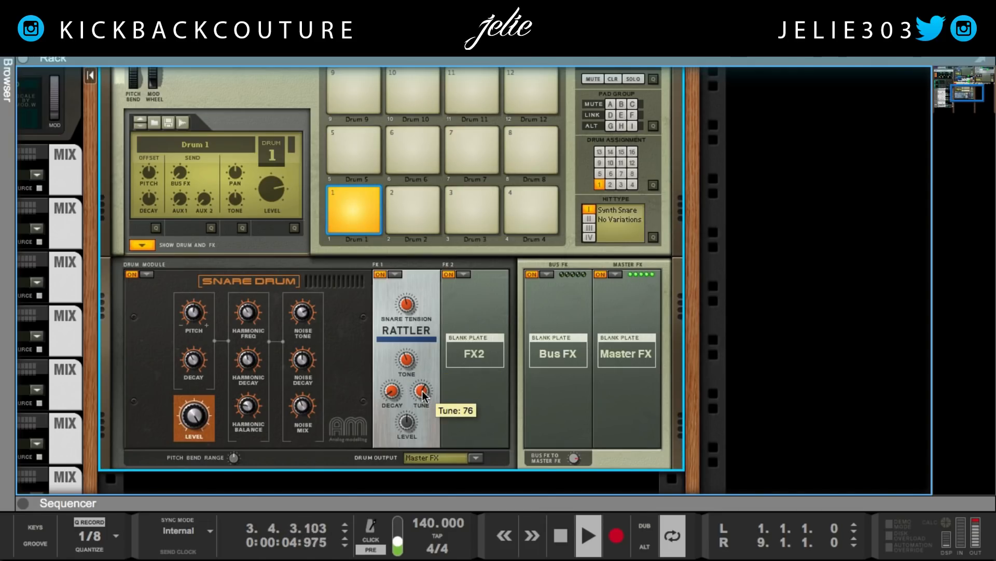
# - Load Filter in the FX 2 slot and set its frequency to about 24 while the loop plays
pyautogui.click(464, 274)
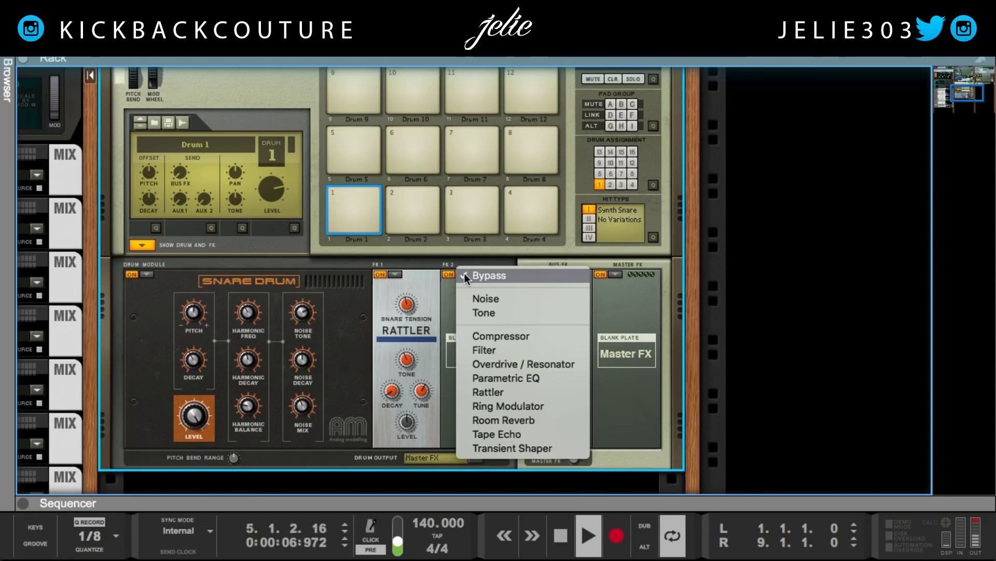
pyautogui.click(516, 351)
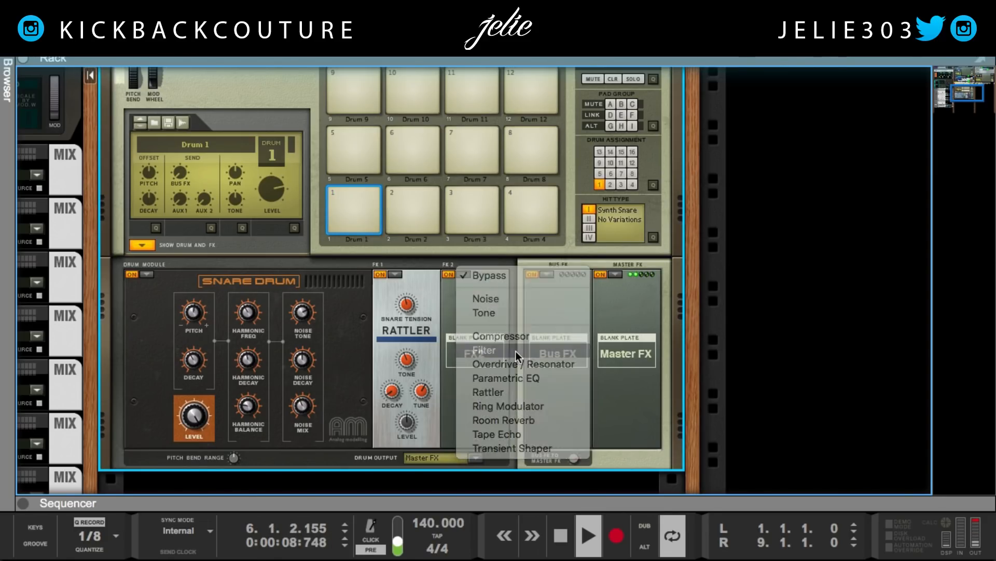
pyautogui.press('space')
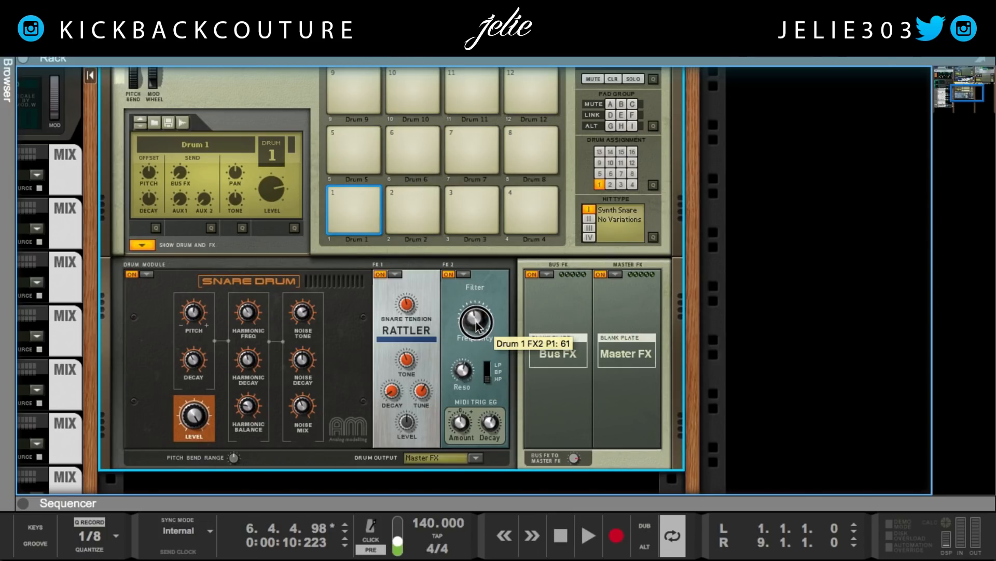
pyautogui.press('space')
pyautogui.moveTo(477, 326)
pyautogui.mouseDown()
pyautogui.moveTo(475, 303)
pyautogui.moveTo(473, 312)
pyautogui.mouseUp()
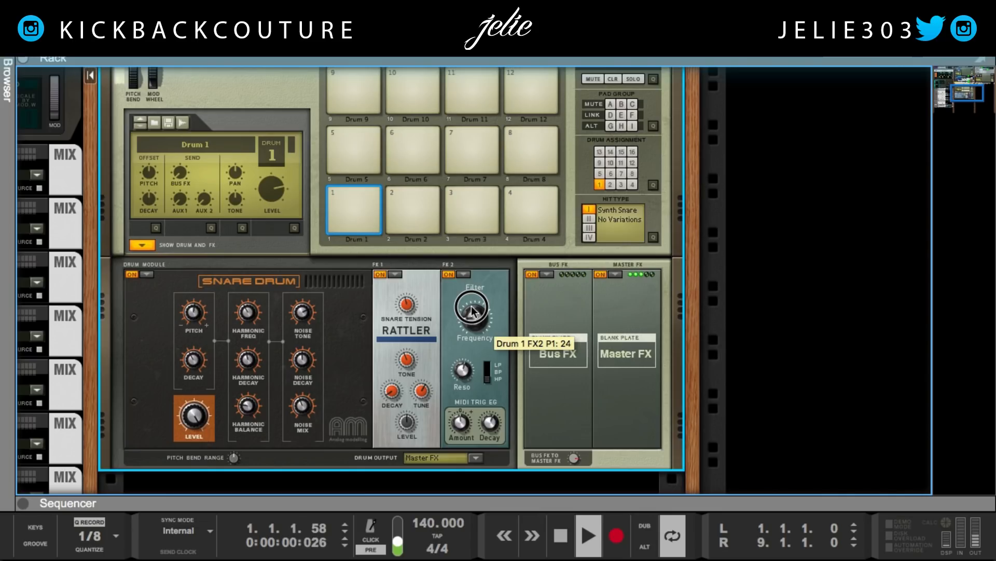
pyautogui.moveTo(472, 314); pyautogui.dragTo(472, 313)
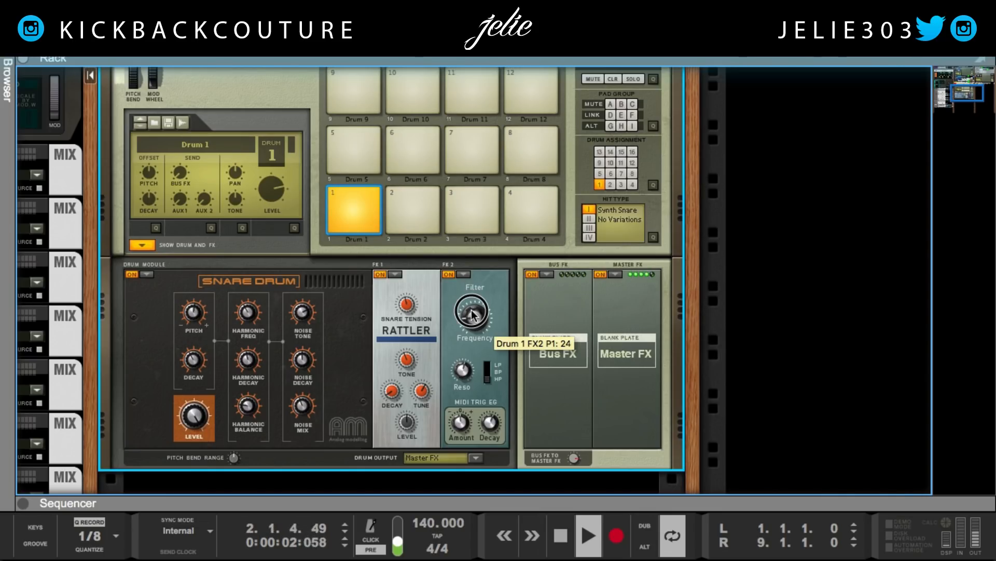
pyautogui.scroll(-1, 353, 401)
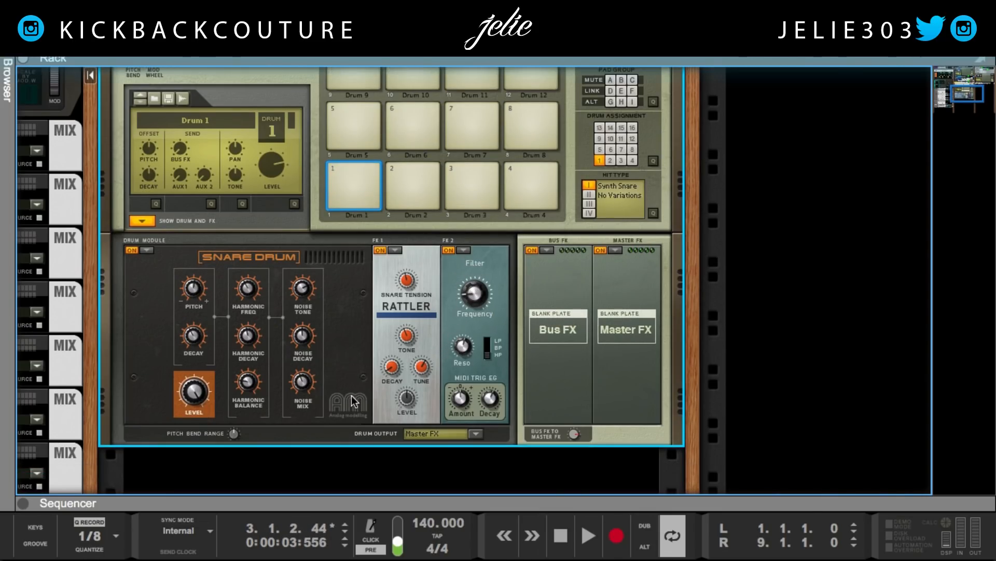
pyautogui.rightClick(372, 478)
pyautogui.press('Escape')
# - Unfold the Kong 1 mix channel and show its insert effects section
pyautogui.scroll(5, 154, 179)
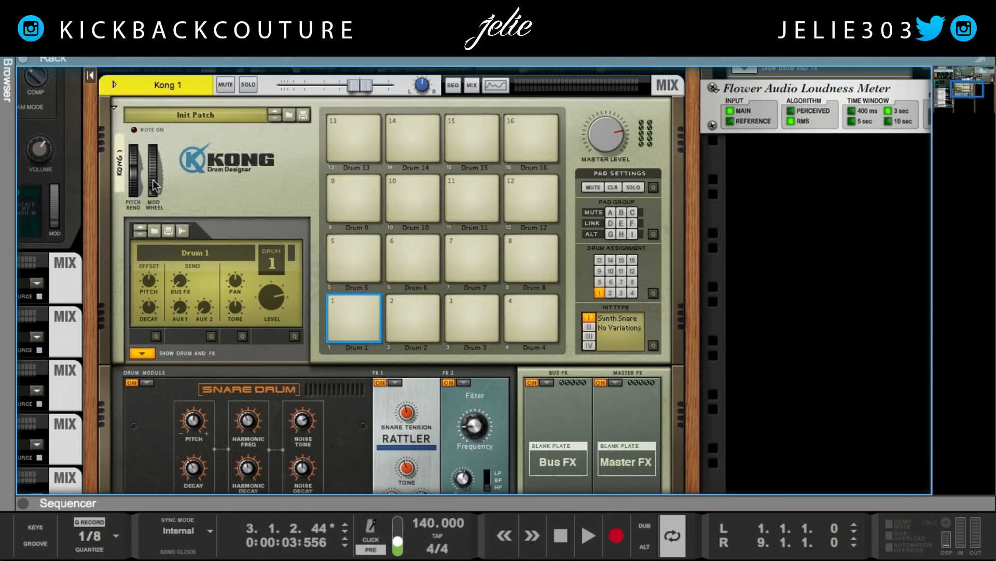
pyautogui.click(113, 86)
pyautogui.click(135, 117)
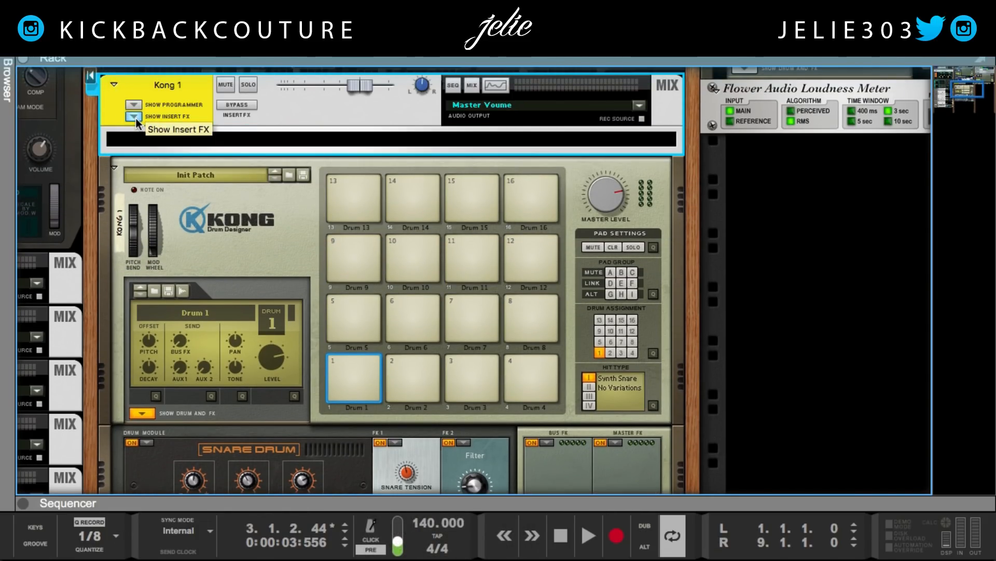
# - Add the FXpansion DCAM EnvShaper effect to the Kong 1 channel's insert effects
pyautogui.rightClick(176, 137)
pyautogui.moveTo(244, 218)
pyautogui.moveTo(452, 243)
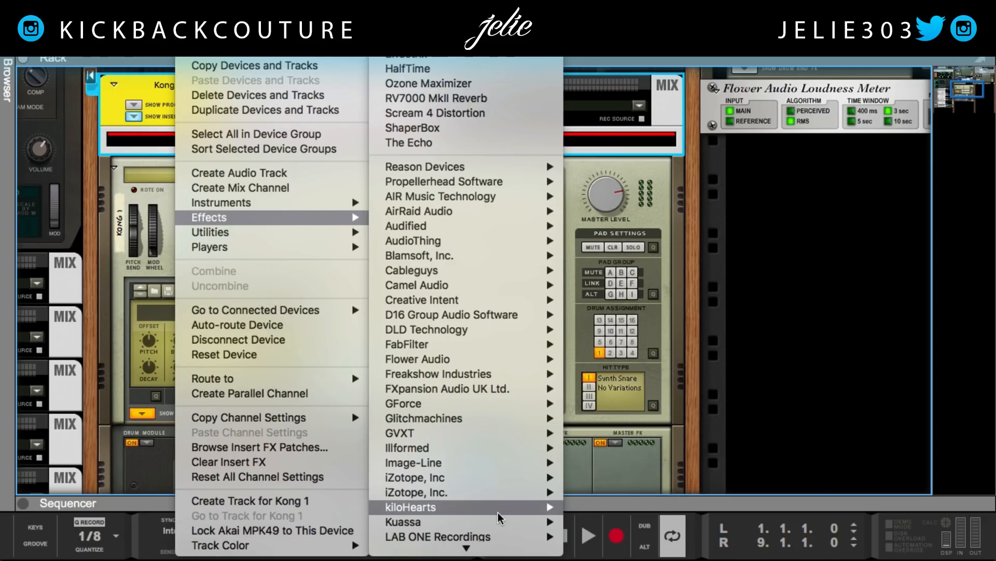
pyautogui.moveTo(494, 513)
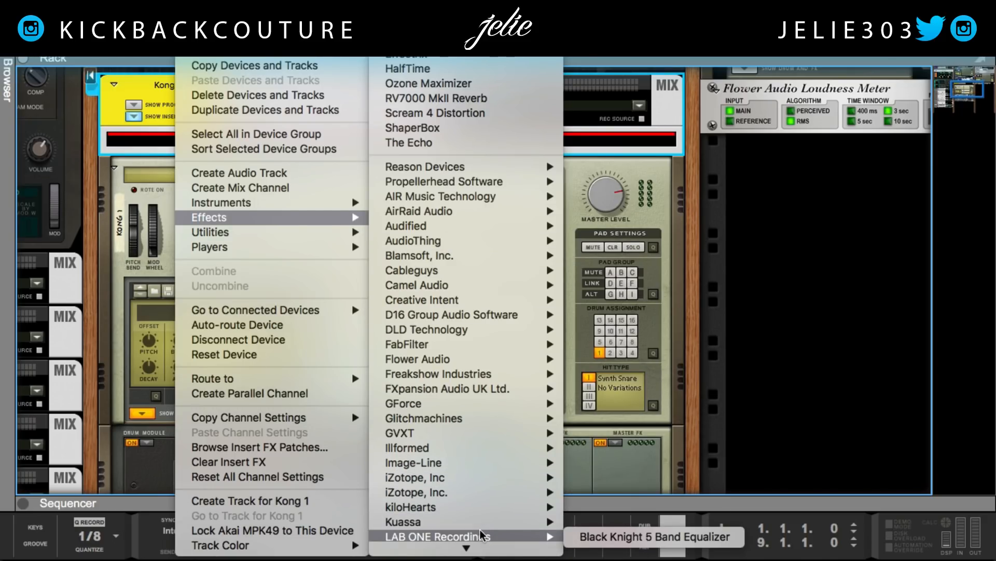
pyautogui.scroll(-5, 485, 523)
pyautogui.scroll(-3, 481, 523)
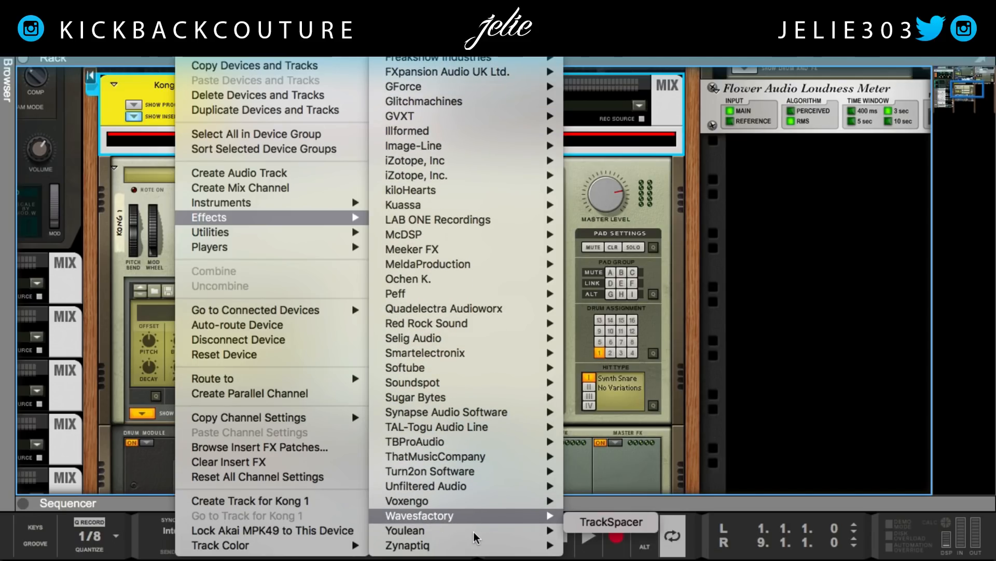
pyautogui.moveTo(454, 473)
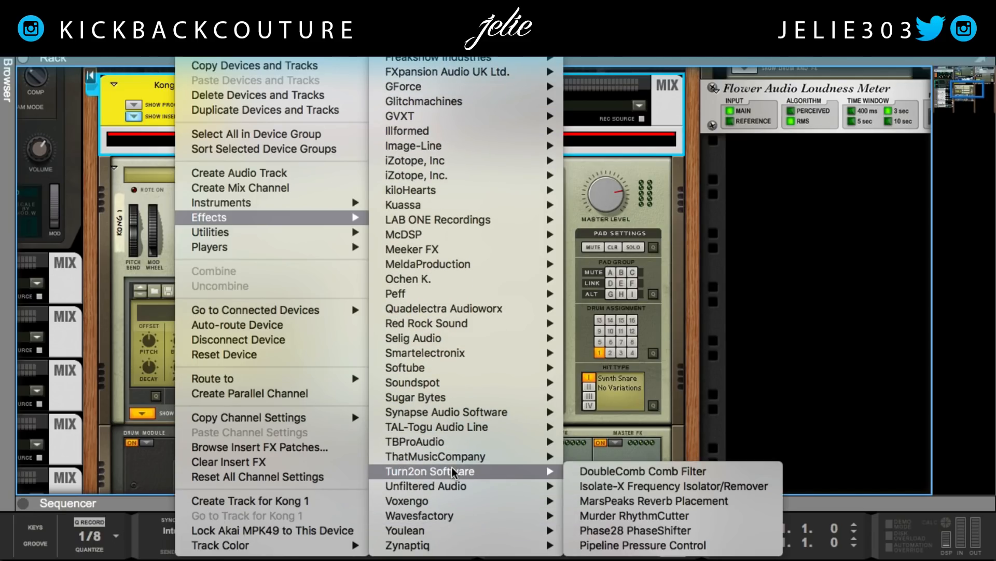
pyautogui.moveTo(449, 418)
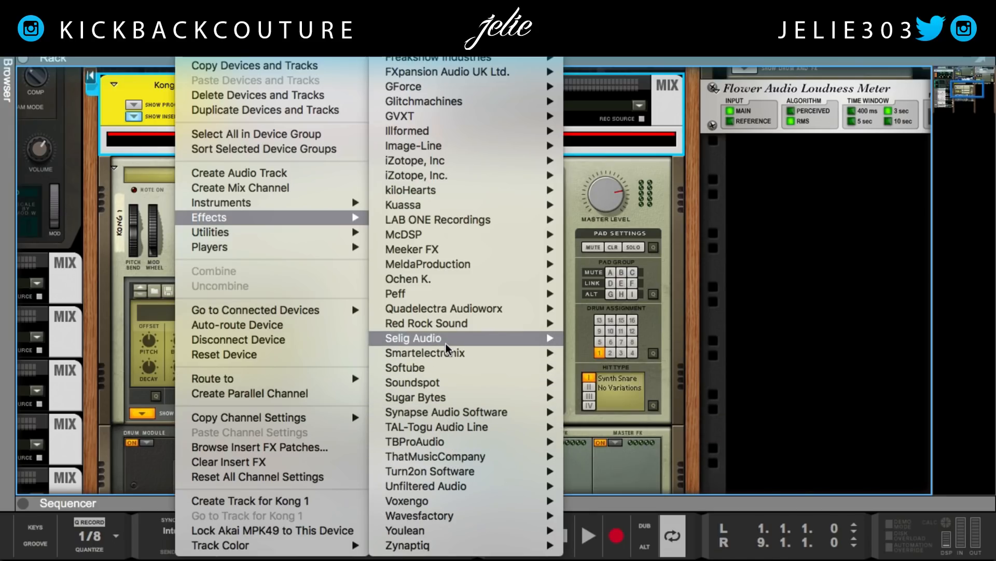
pyautogui.moveTo(447, 295)
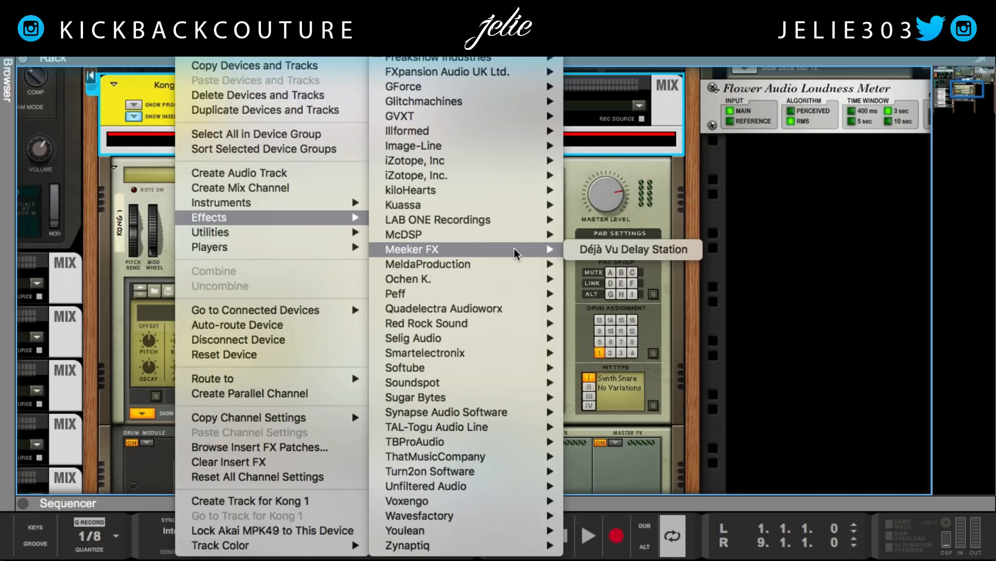
pyautogui.moveTo(511, 235)
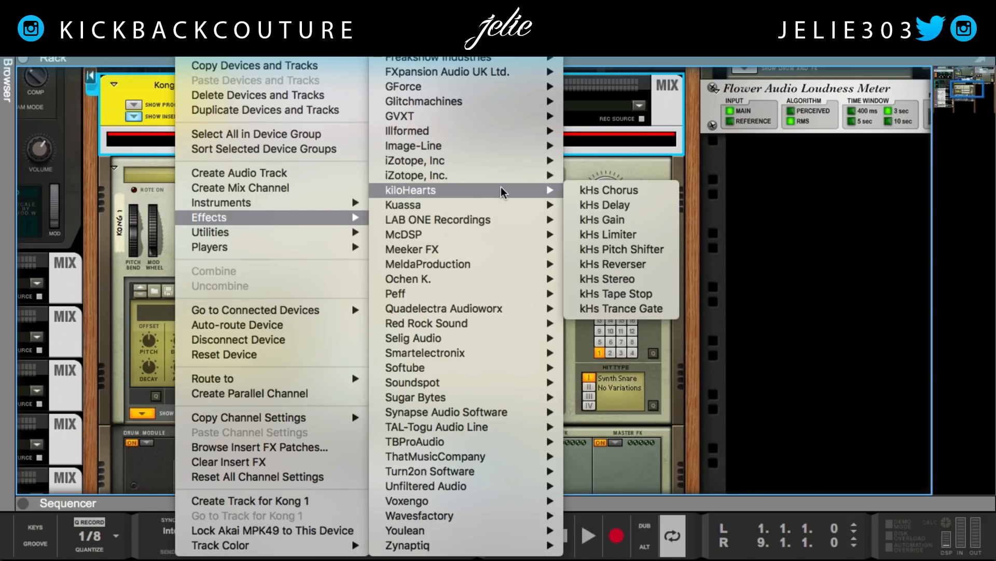
pyautogui.moveTo(474, 134)
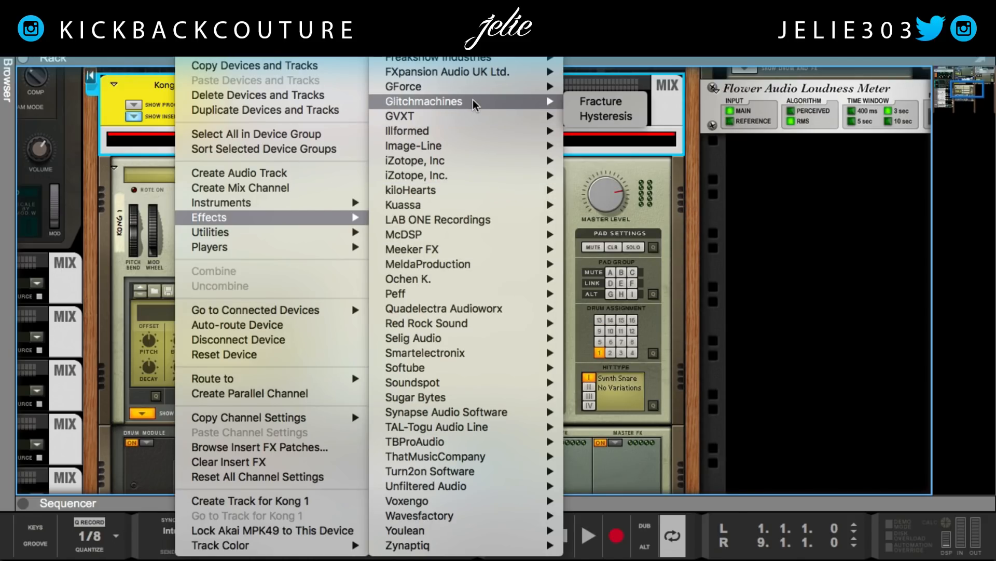
pyautogui.scroll(5, 480, 130)
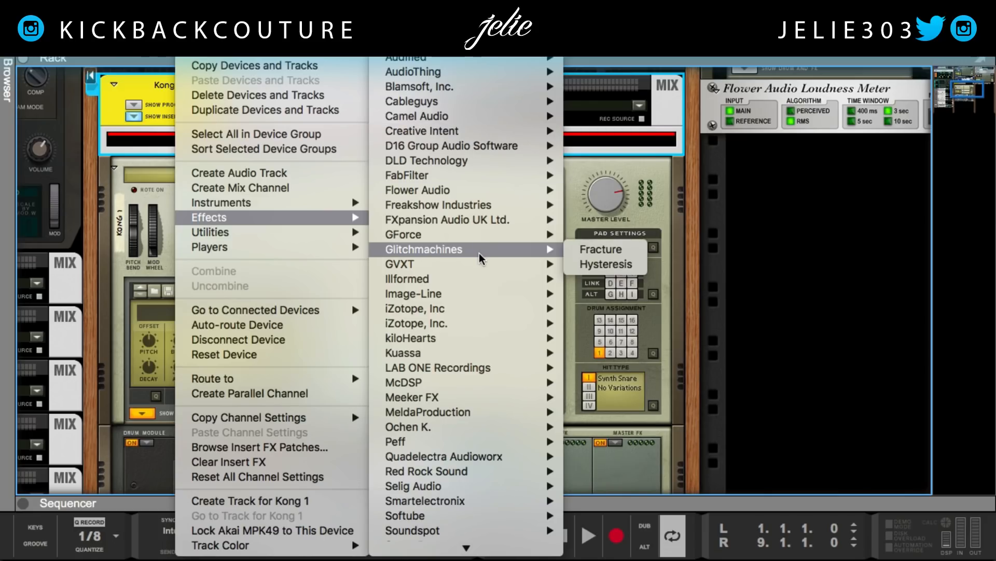
pyautogui.moveTo(474, 237)
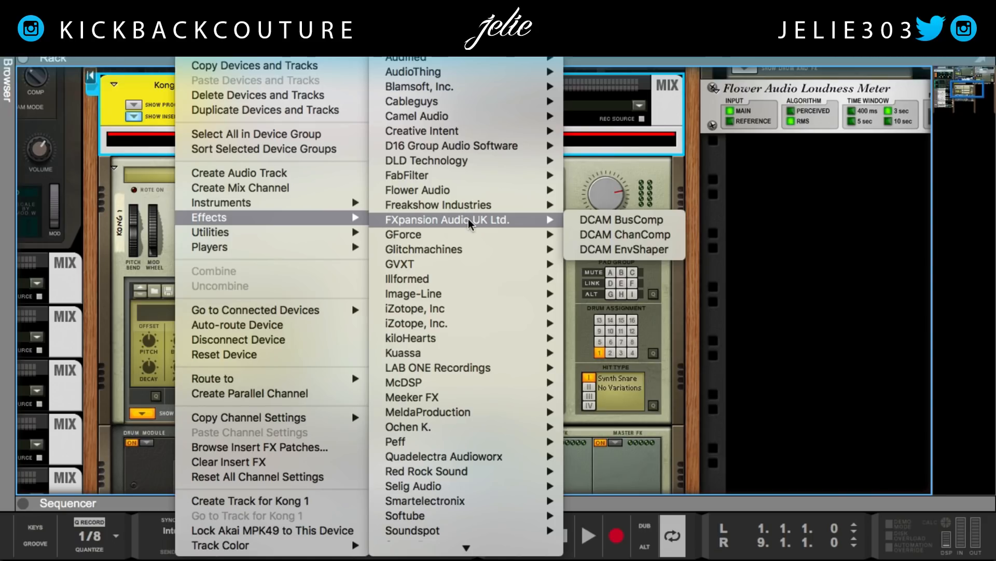
pyautogui.click(665, 253)
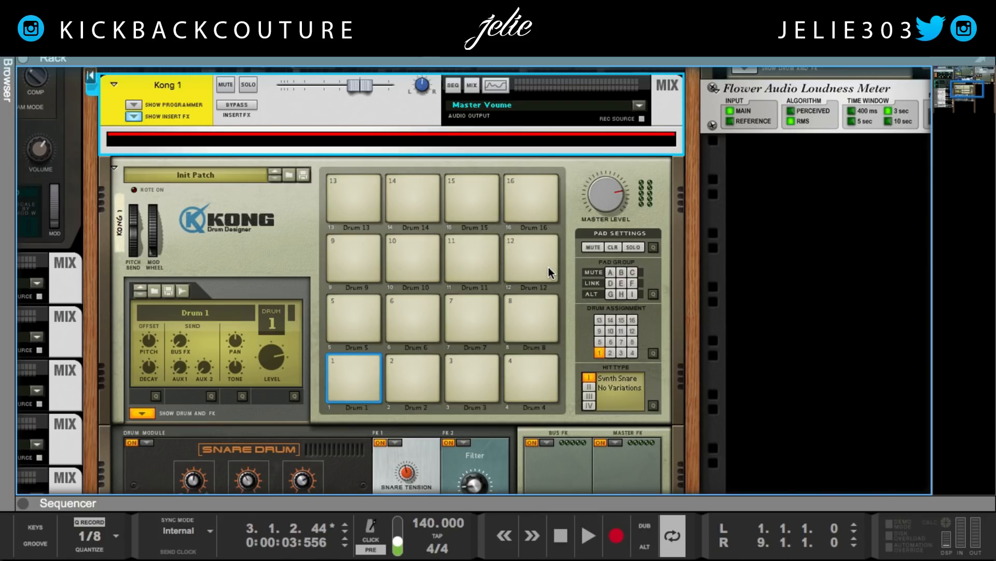
# - Play the loop and set the EnvShaper's attack to 25%
pyautogui.press('space')
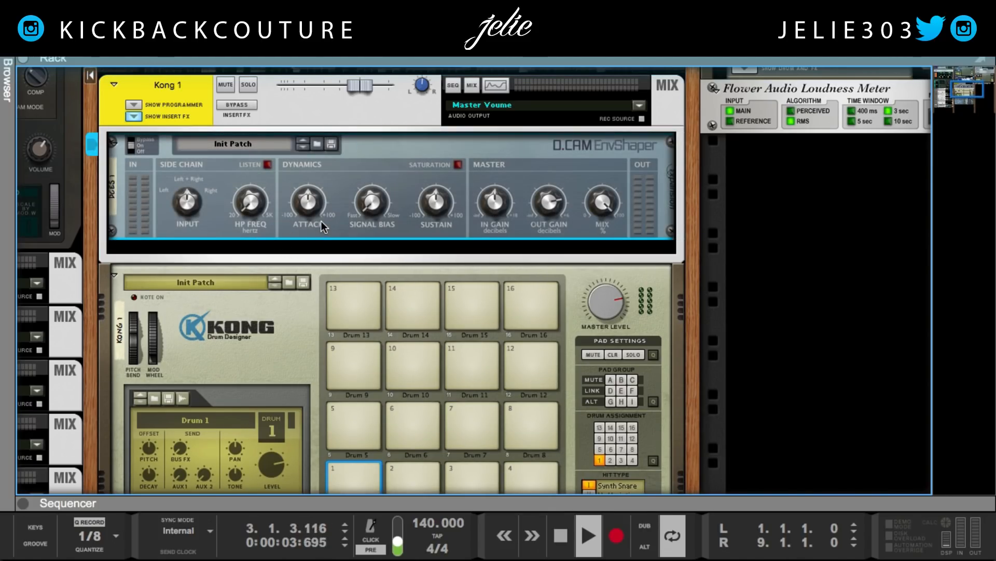
pyautogui.scroll(5, 310, 204)
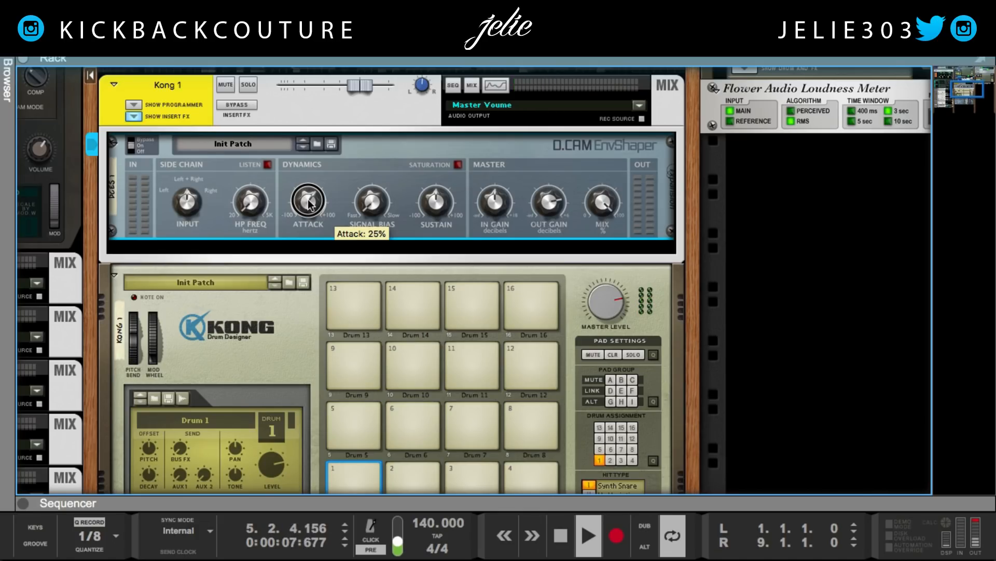
pyautogui.moveTo(310, 205)
pyautogui.mouseDown()
pyautogui.moveTo(301, 138)
pyautogui.moveTo(310, 203)
pyautogui.mouseUp()
pyautogui.scroll(-5, 311, 204)
pyautogui.scroll(5, 310, 203)
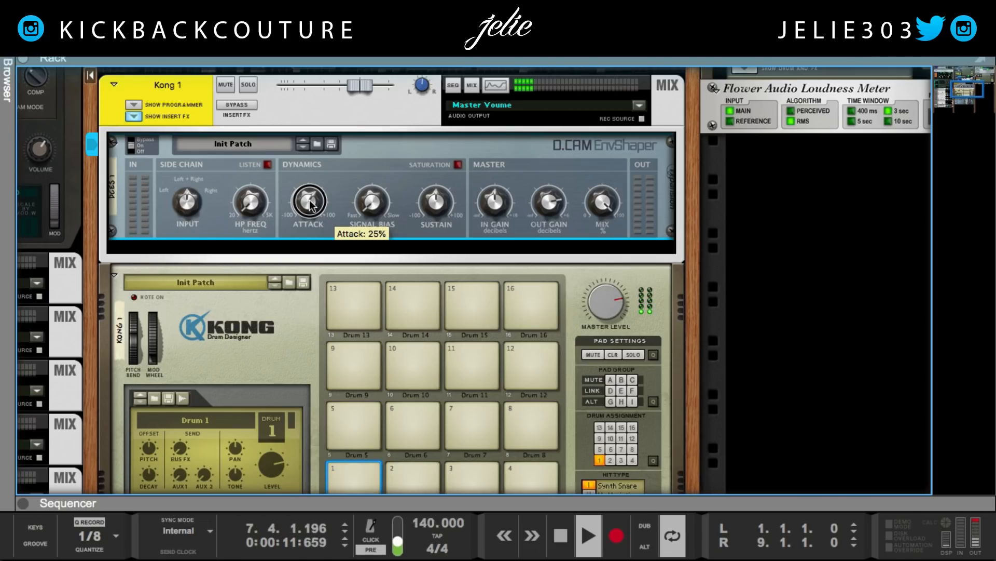
pyautogui.scroll(-3, 310, 204)
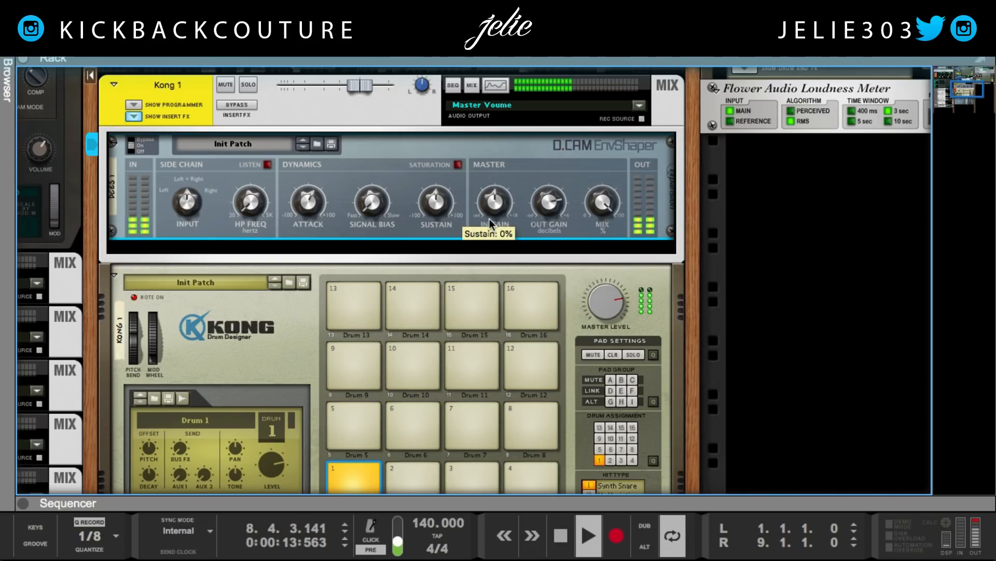
# - Set the EnvShaper's sustain to about -19% while the loop plays
pyautogui.scroll(-4, 437, 210)
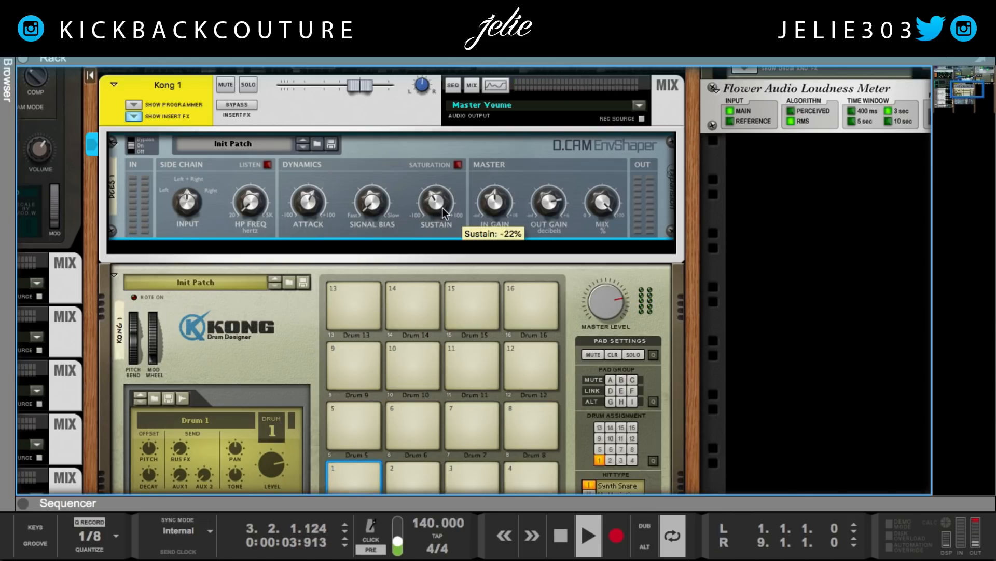
pyautogui.scroll(2, 443, 210)
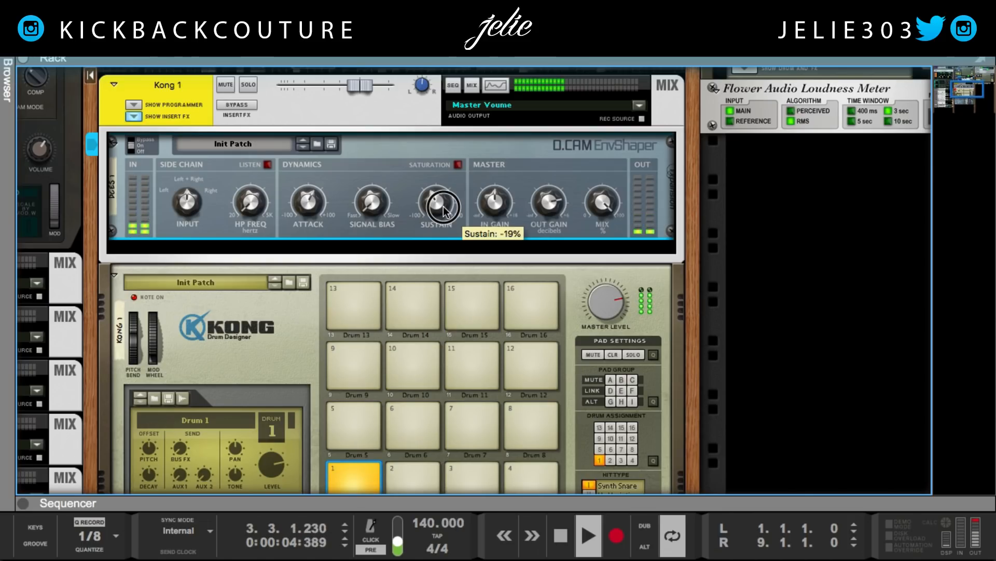
# - Add Scream 4 Distortion to Kong 1's insert effects and try it with parameter 1 at 81 and master level at 87
pyautogui.rightClick(437, 248)
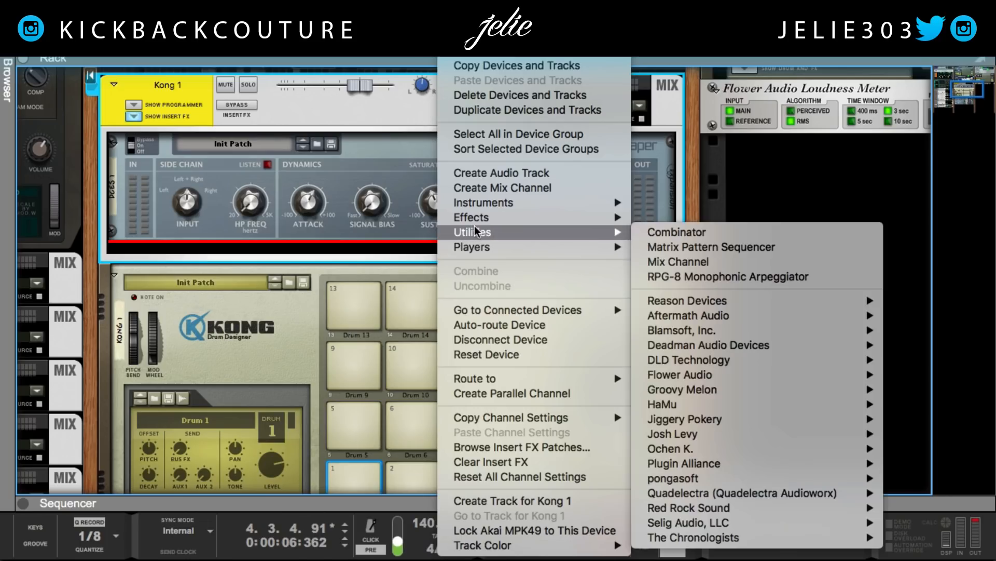
pyautogui.moveTo(476, 217)
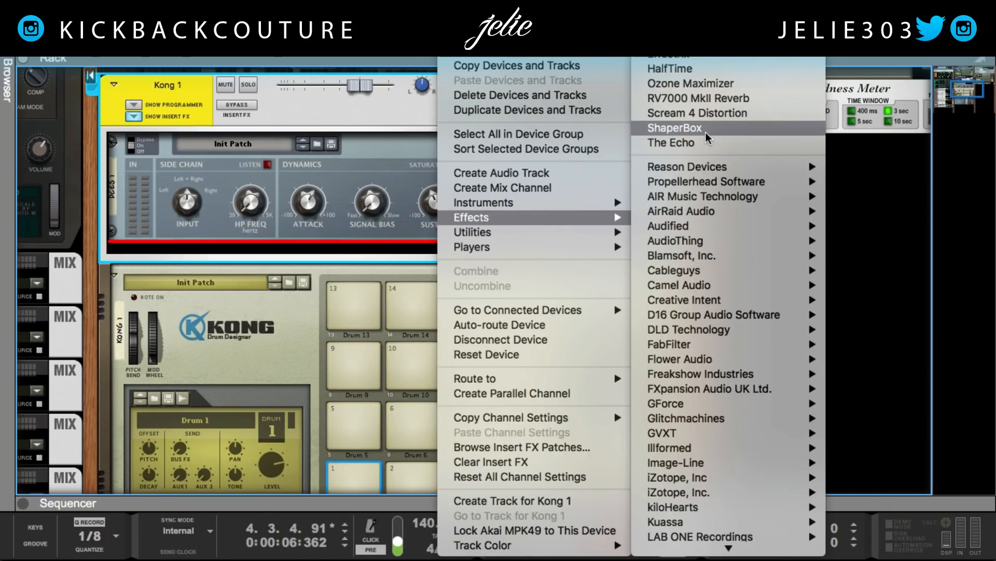
pyautogui.click(707, 117)
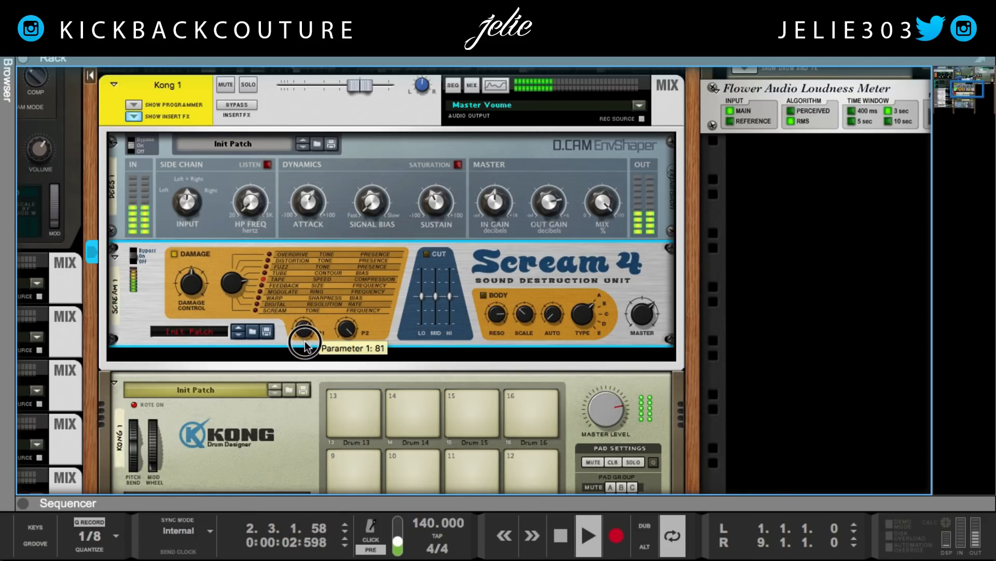
pyautogui.moveTo(178, 260)
pyautogui.mouseDown()
pyautogui.moveTo(182, 299)
pyautogui.moveTo(183, 257)
pyautogui.mouseUp()
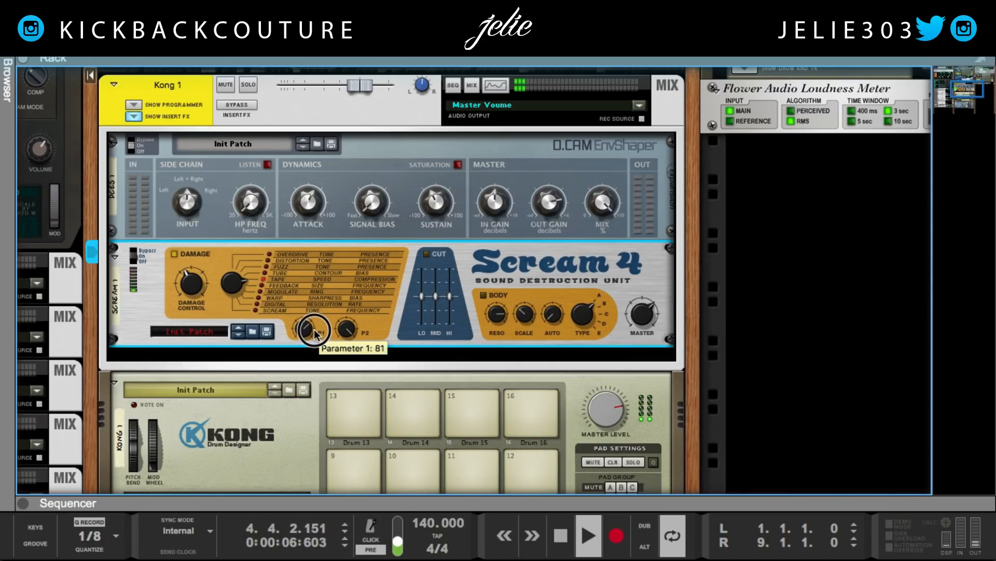
pyautogui.moveTo(662, 318); pyautogui.dragTo(645, 337)
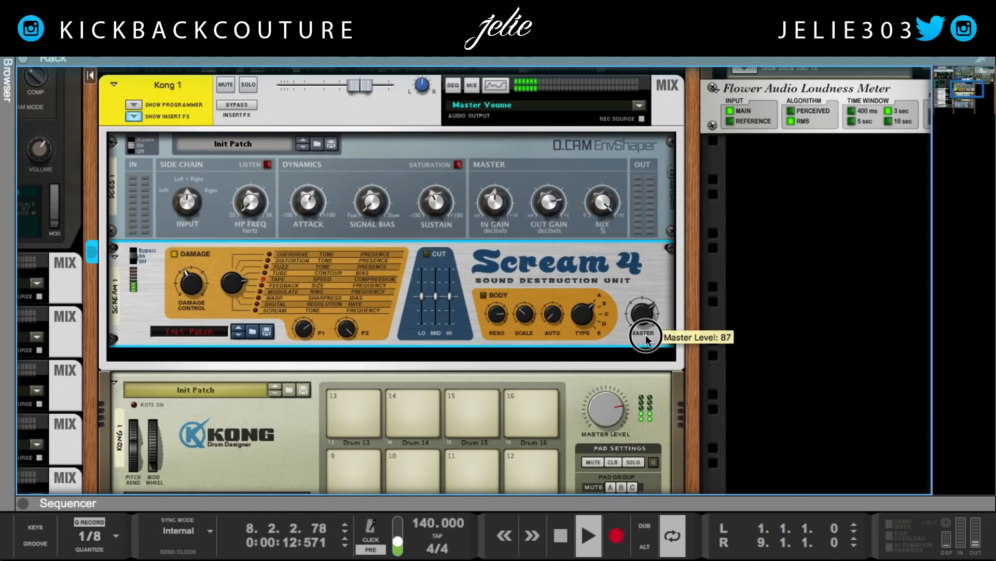
# - Switch the insert Scream 4 to Tube damage, adjust both parameters, damage control and master level, and stop playback
pyautogui.moveTo(232, 282); pyautogui.dragTo(232, 278)
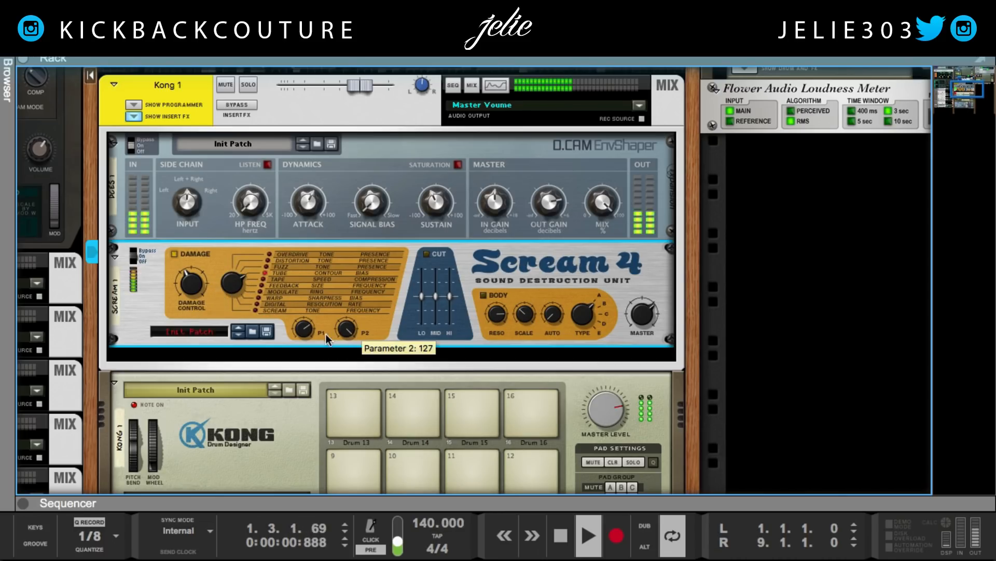
pyautogui.moveTo(346, 334); pyautogui.dragTo(350, 355)
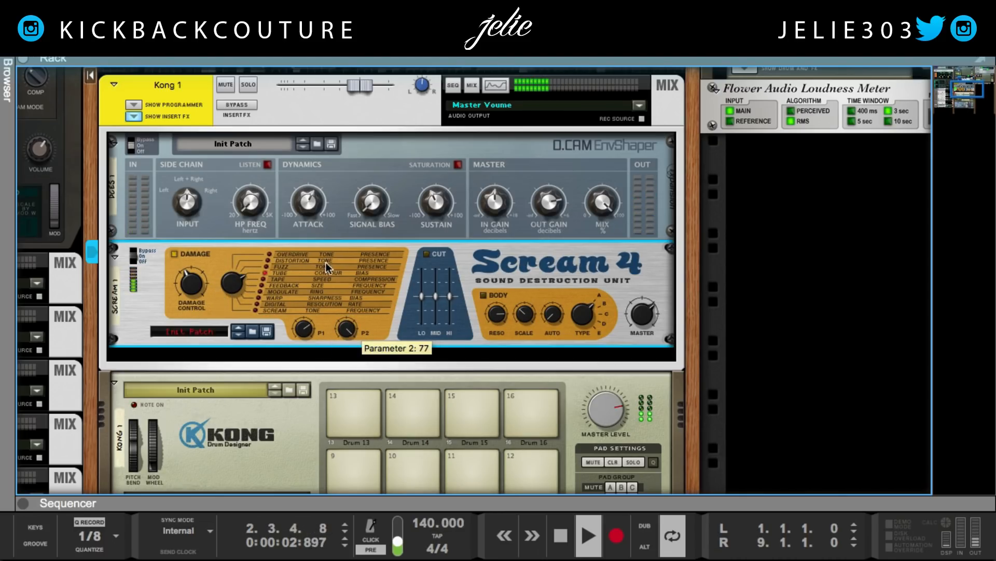
pyautogui.moveTo(306, 330); pyautogui.dragTo(323, 410)
pyautogui.moveTo(346, 333); pyautogui.dragTo(345, 307)
pyautogui.click(303, 329)
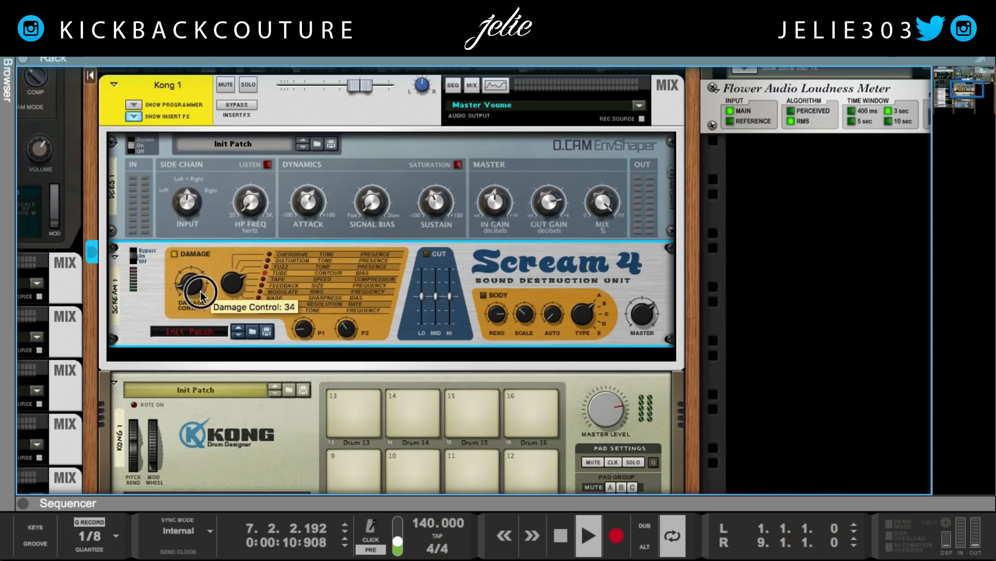
pyautogui.moveTo(200, 290)
pyautogui.mouseDown()
pyautogui.moveTo(200, 343)
pyautogui.moveTo(199, 280)
pyautogui.mouseUp()
pyautogui.moveTo(640, 321); pyautogui.dragTo(639, 322)
pyautogui.press('space')
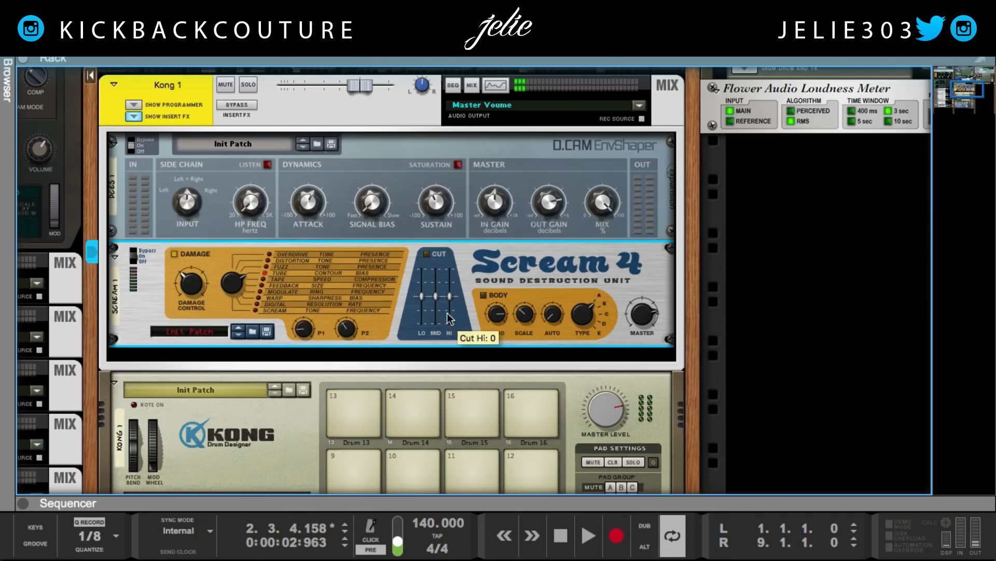
# - Delete the Scream 4 device from the Kong 1 channel's insert effects
pyautogui.rightClick(466, 257)
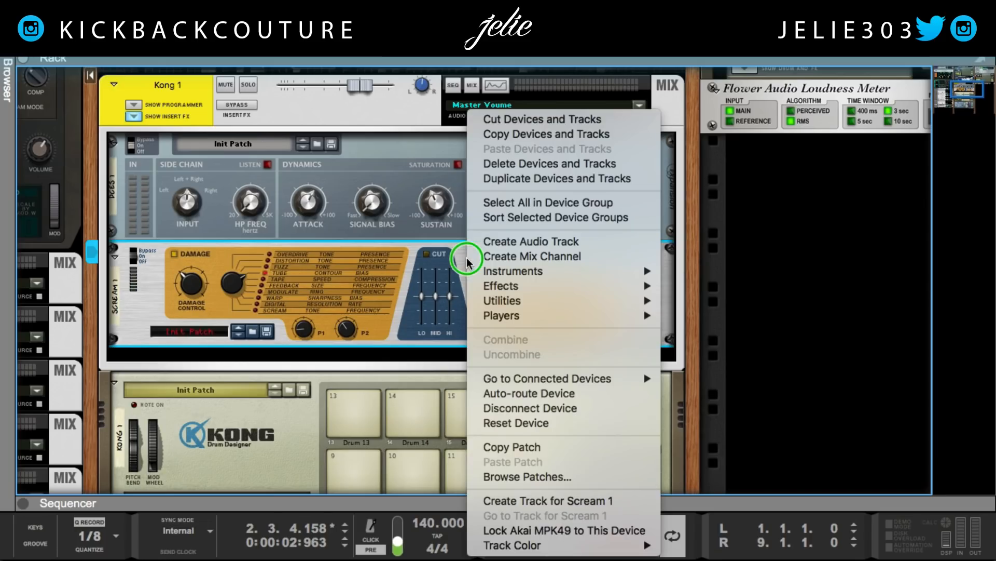
pyautogui.click(527, 158)
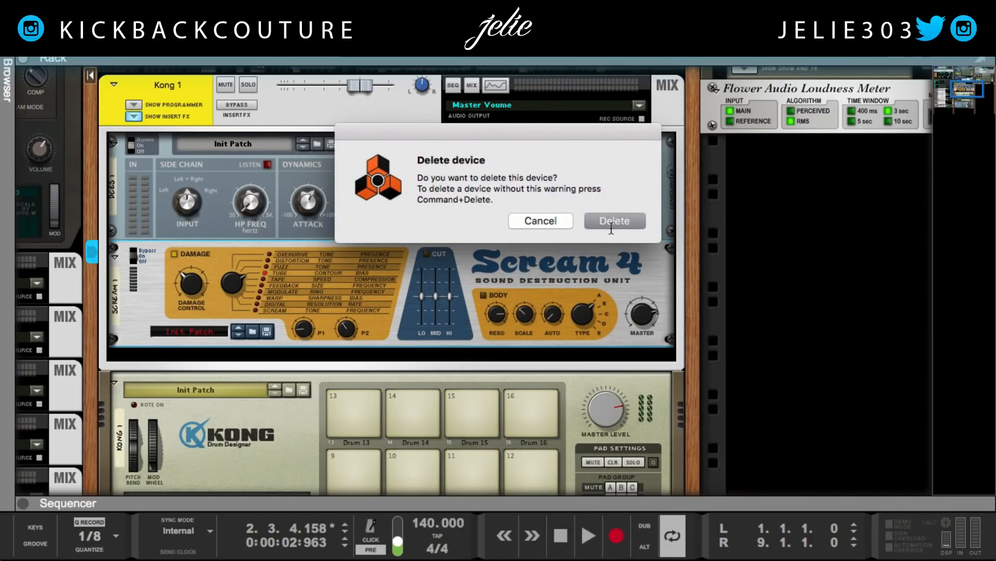
pyautogui.click(617, 222)
pyautogui.click(423, 84)
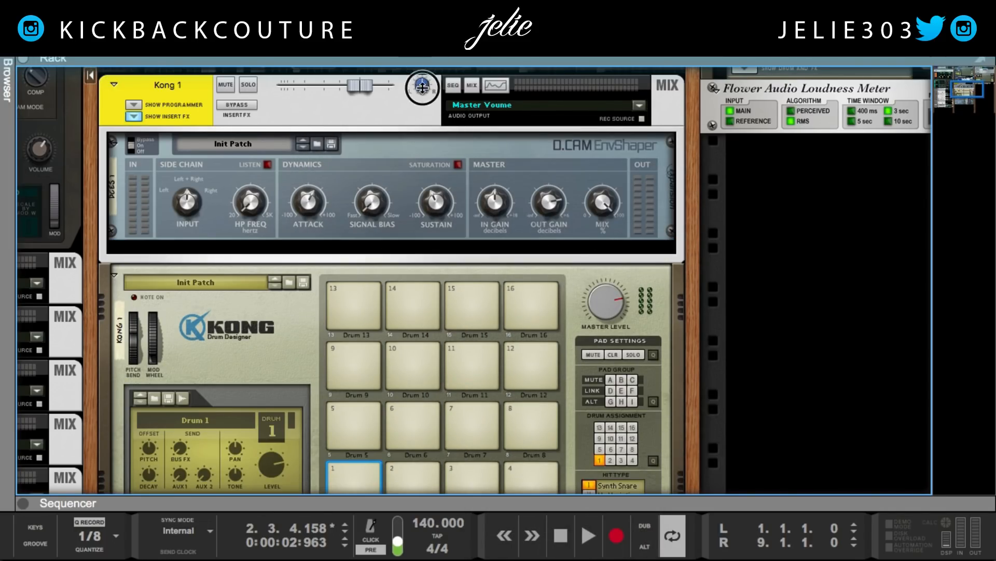
# - Show the mixer and unfold the send section beside the master FX returns
pyautogui.press('F5')
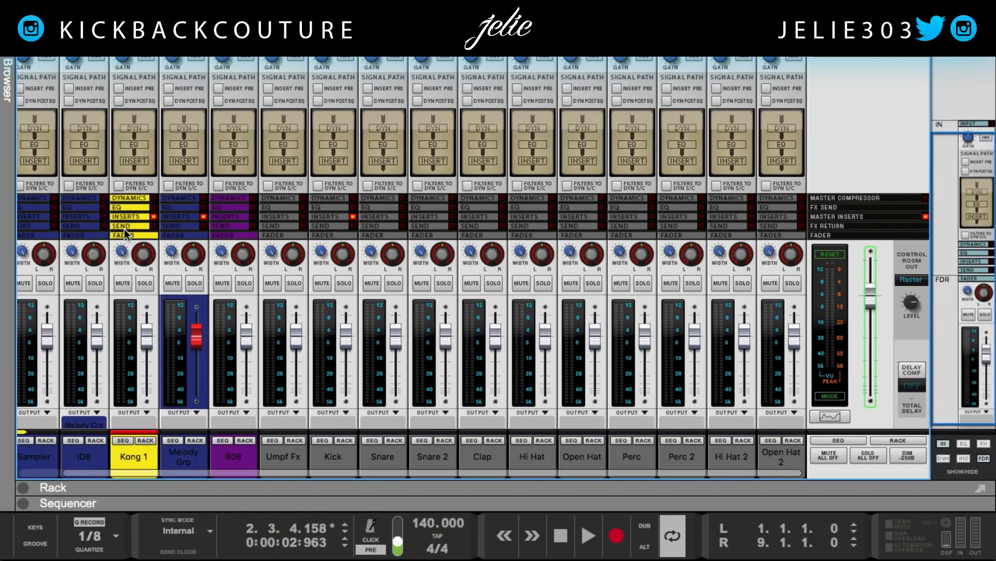
pyautogui.click(125, 235)
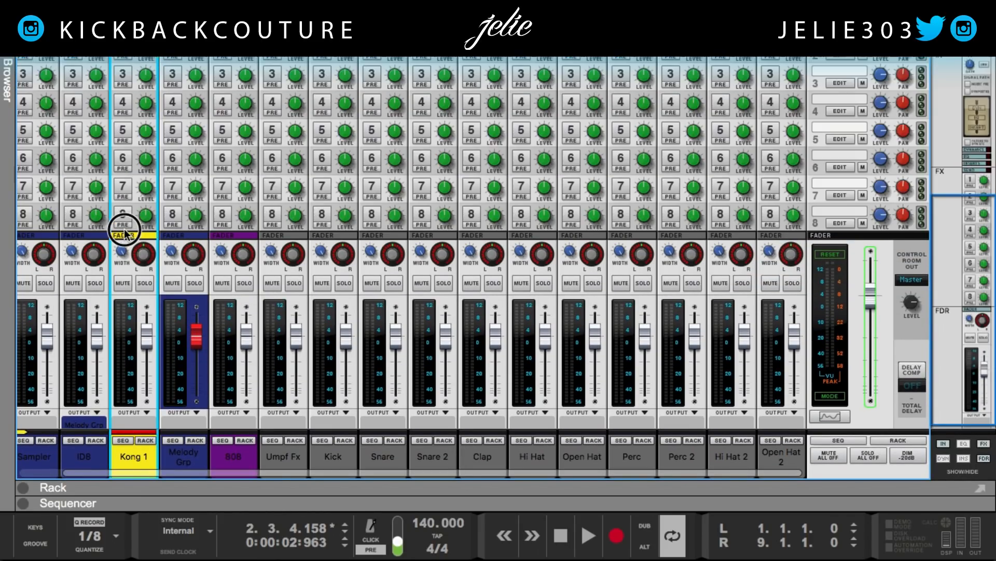
pyautogui.scroll(3, 124, 226)
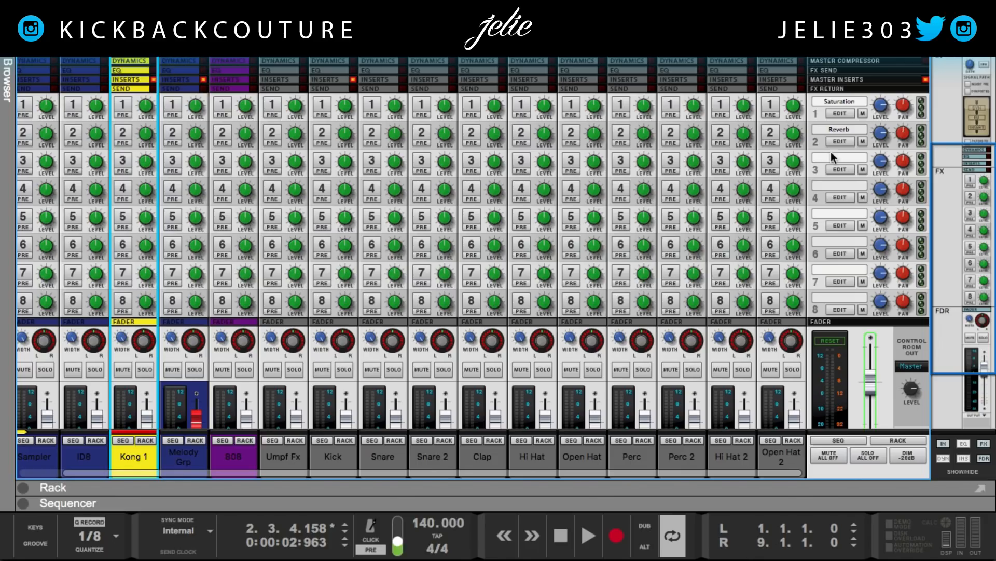
# - Create Scream 4 Distortion as a send effect on FX return 3
pyautogui.click(840, 169)
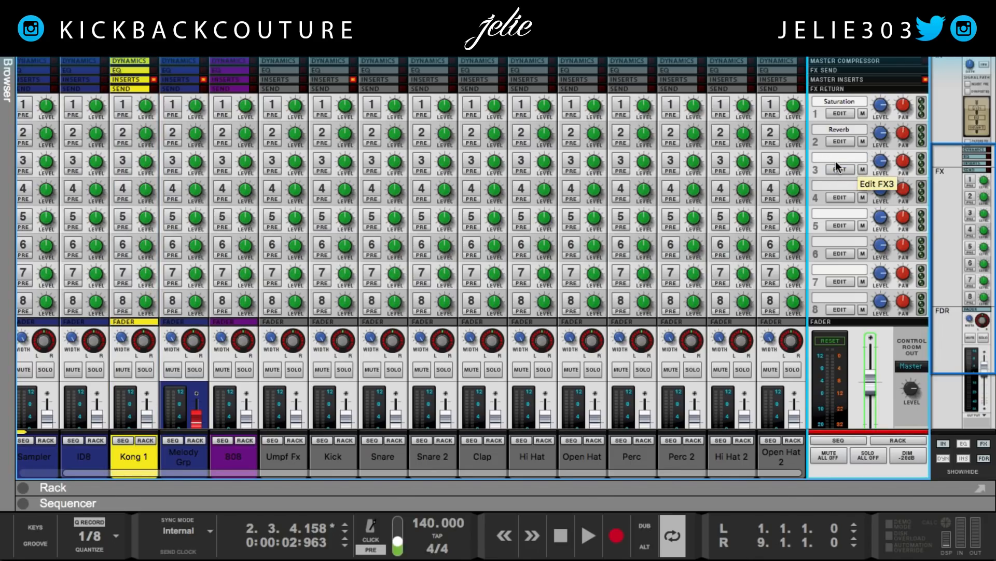
pyautogui.rightClick(836, 162)
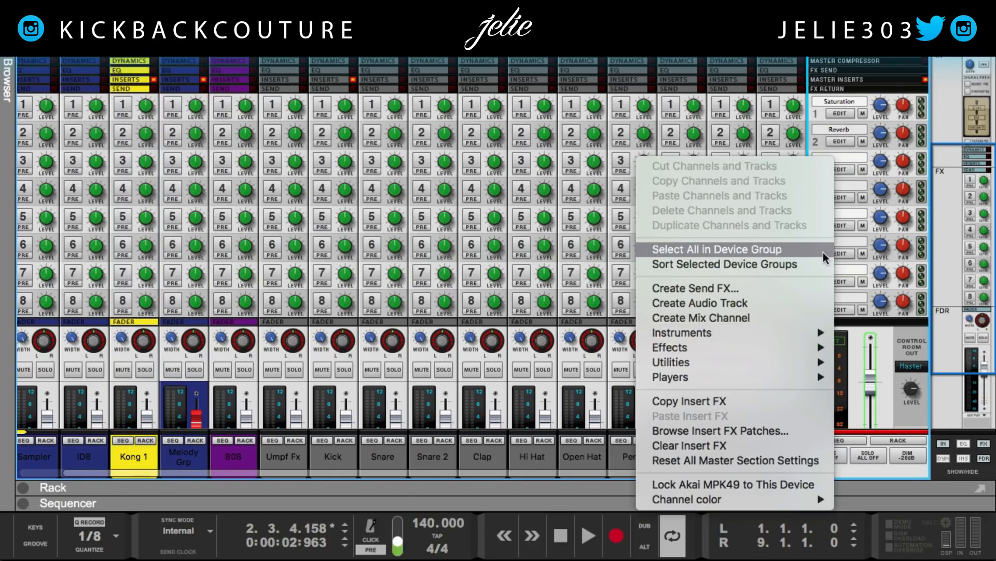
pyautogui.click(769, 287)
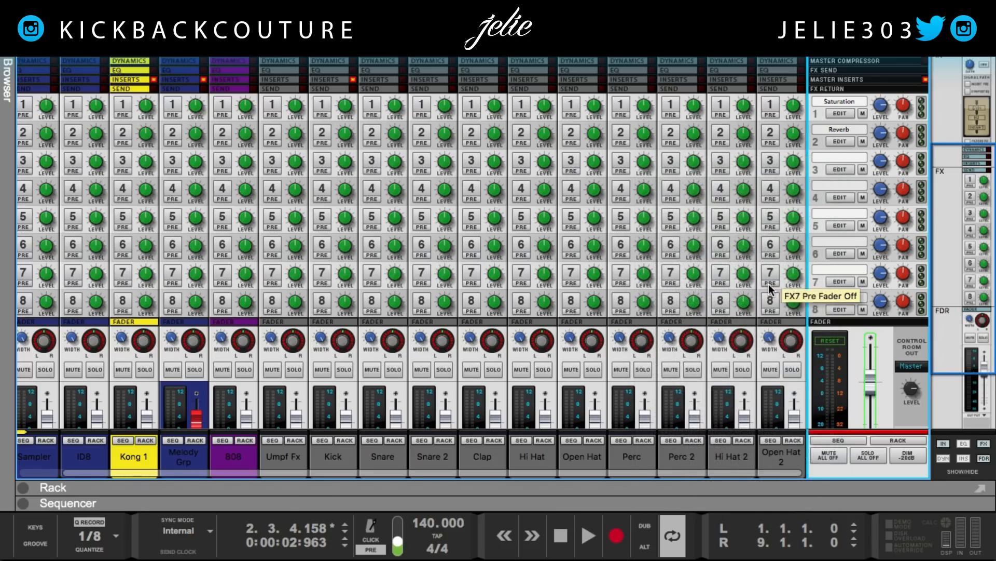
pyautogui.scroll(-8, 177, 204)
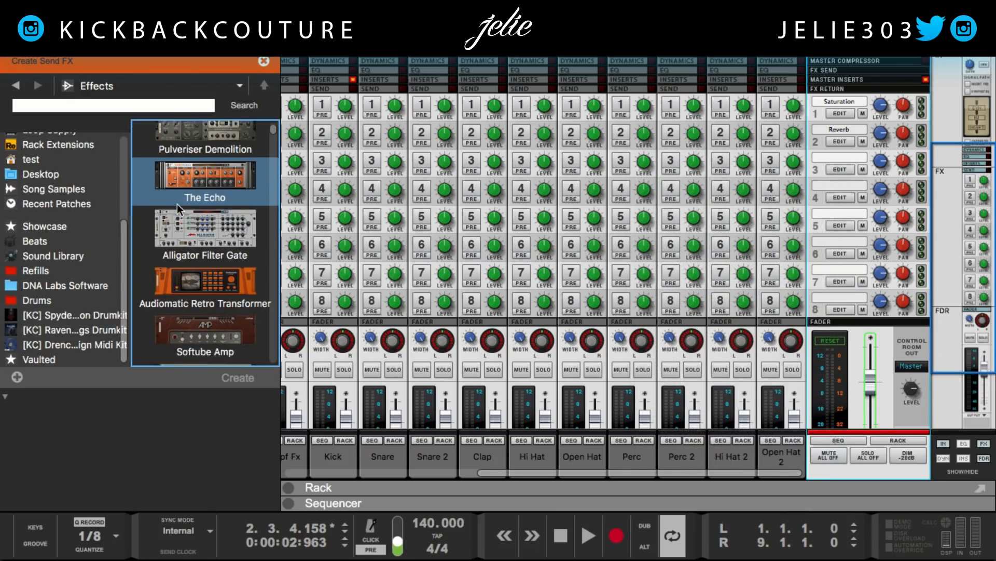
pyautogui.click(223, 300)
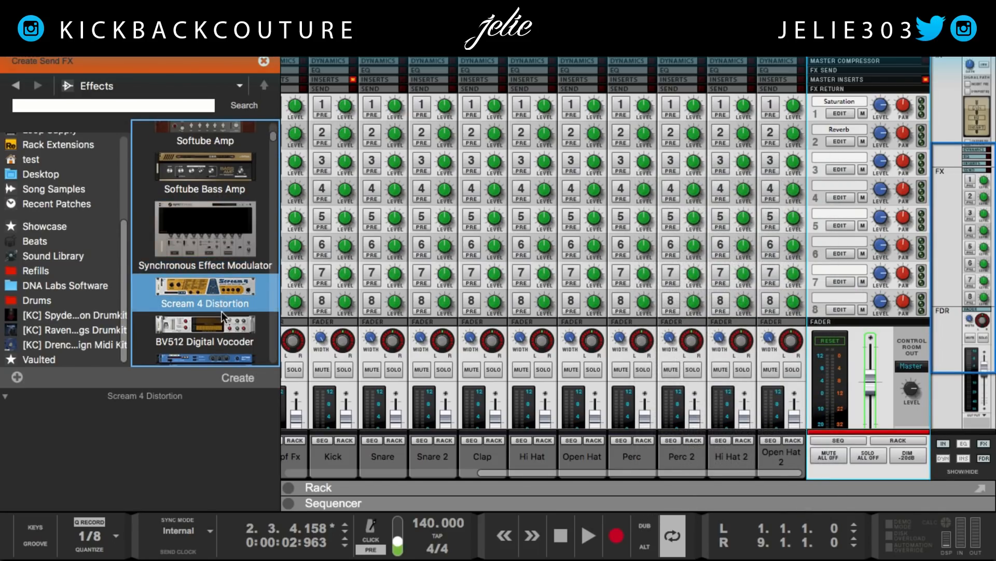
pyautogui.click(248, 381)
pyautogui.scroll(1, 534, 400)
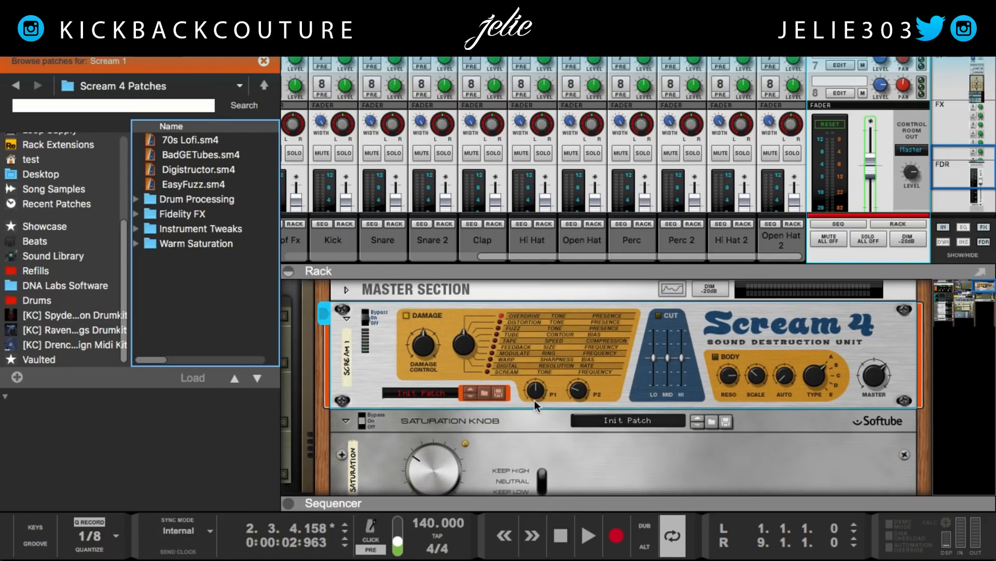
# - Play the loop and enable send 3 on the Kong 1 channel
pyautogui.press('space')
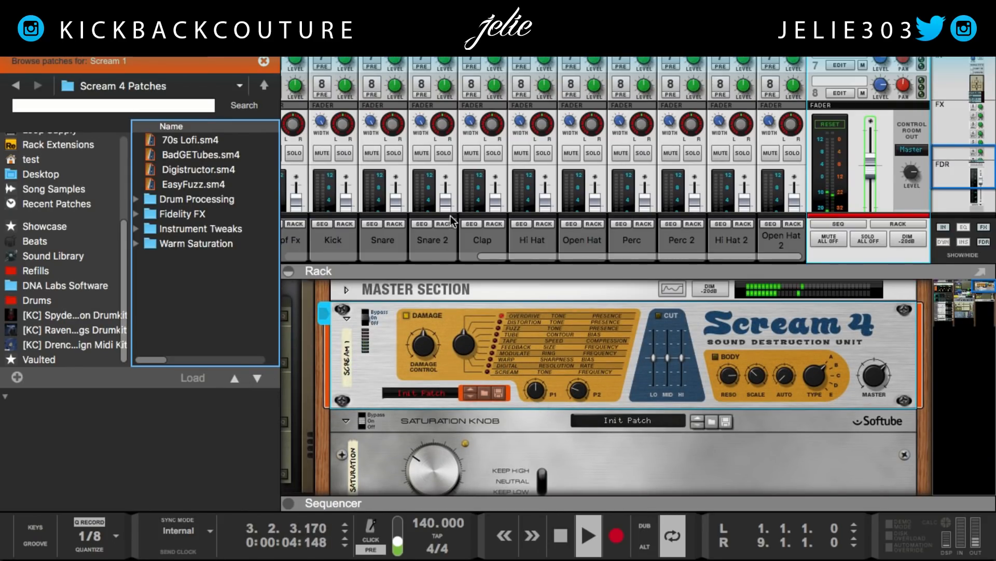
pyautogui.moveTo(519, 256); pyautogui.dragTo(361, 223)
pyautogui.scroll(8, 371, 208)
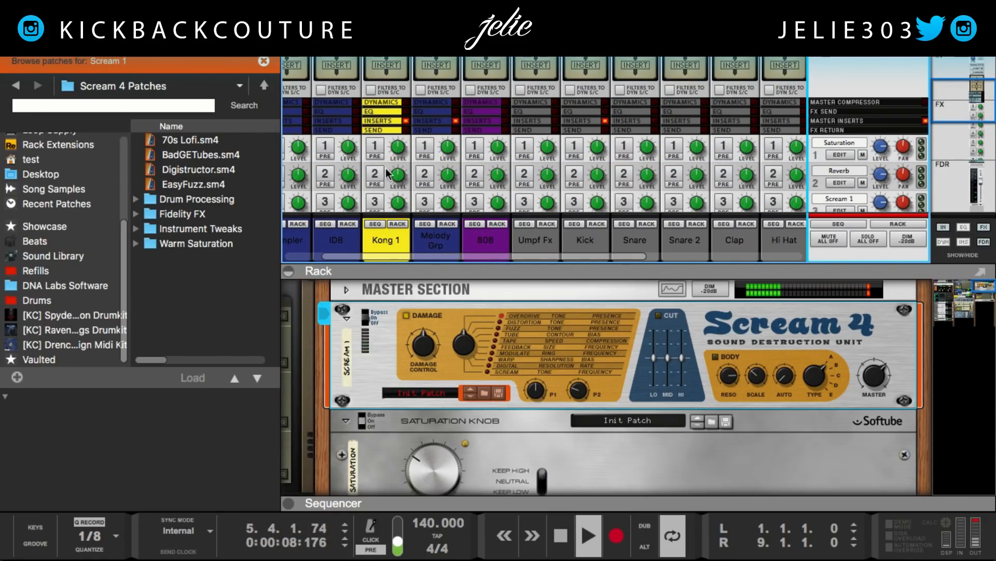
pyautogui.click(381, 203)
pyautogui.scroll(-2, 387, 197)
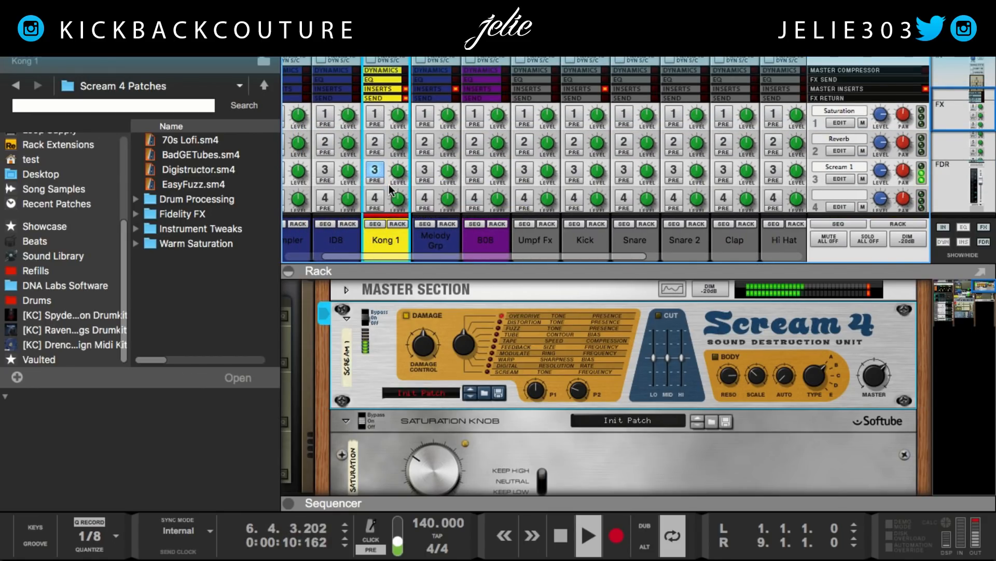
# - Audition the send Scream 4's Tape and Feedback damage types while adjusting Kong 1's send 3 level, P2 and damage control
pyautogui.moveTo(463, 348); pyautogui.dragTo(453, 325)
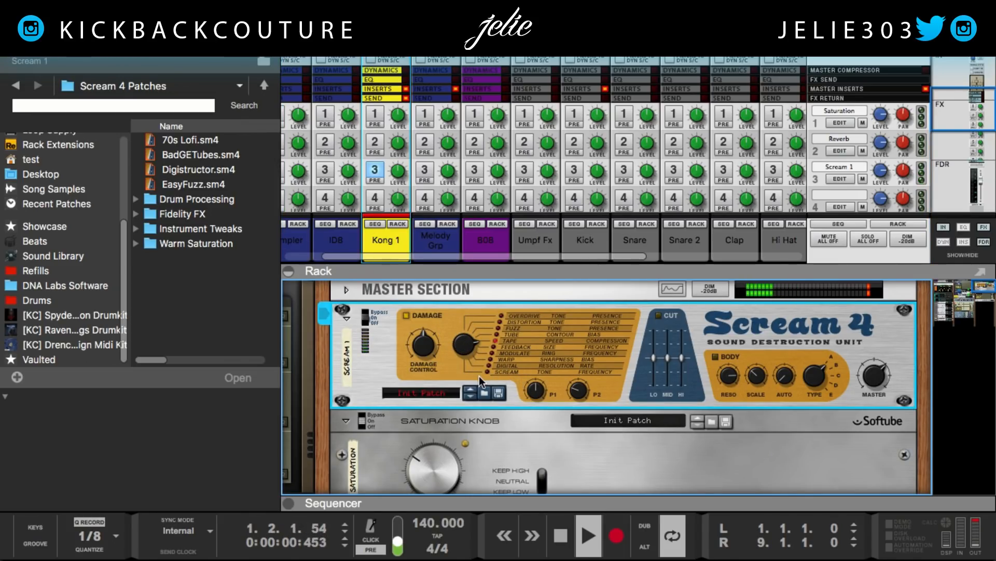
pyautogui.click(444, 287)
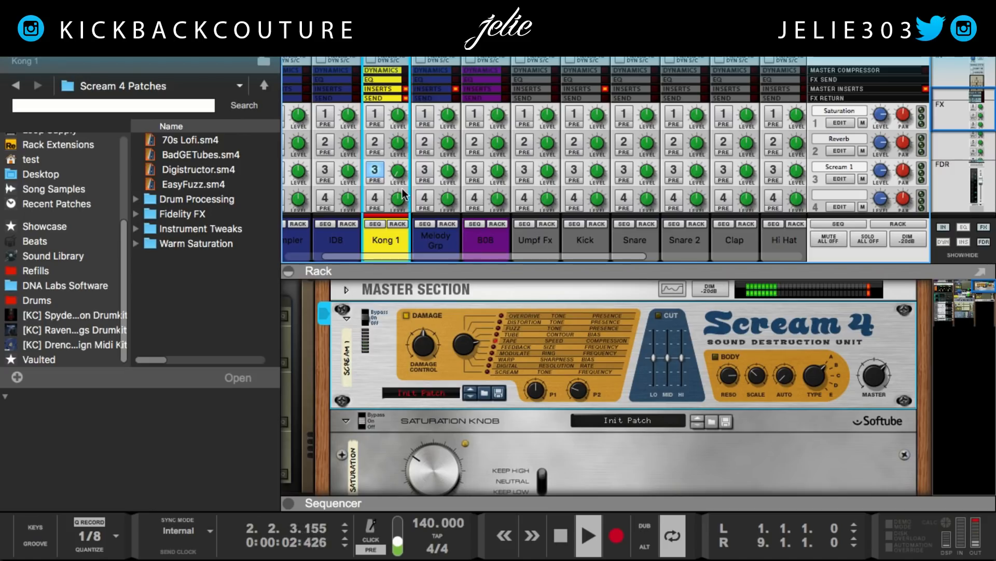
pyautogui.moveTo(398, 174); pyautogui.dragTo(385, 153)
pyautogui.moveTo(578, 394); pyautogui.dragTo(574, 369)
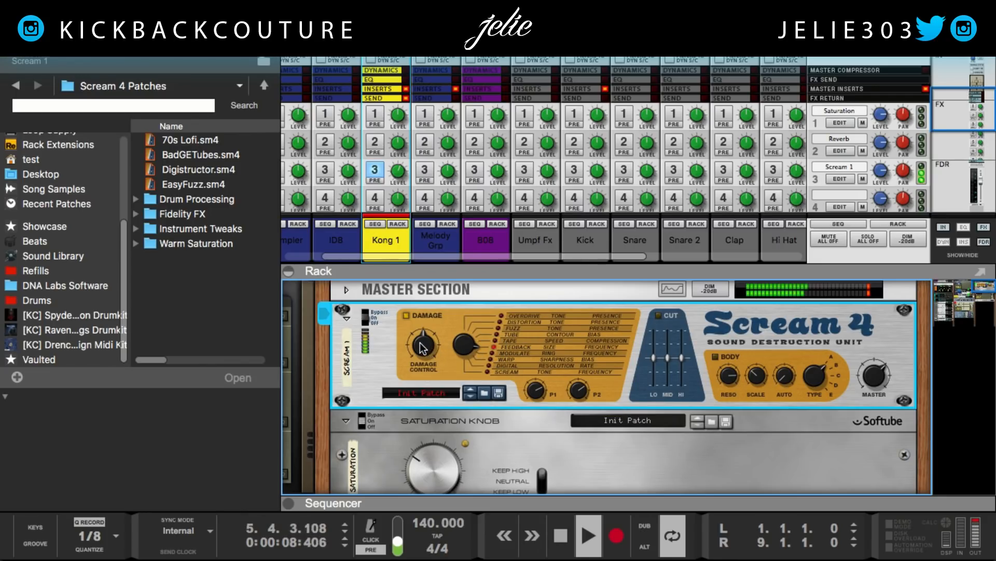
pyautogui.moveTo(423, 348); pyautogui.dragTo(423, 324)
# - Try Fuzz and settle on Overdrive damage for the send Scream 4, fine-tuning P1 and Kong 1's send 3 level
pyautogui.click(499, 329)
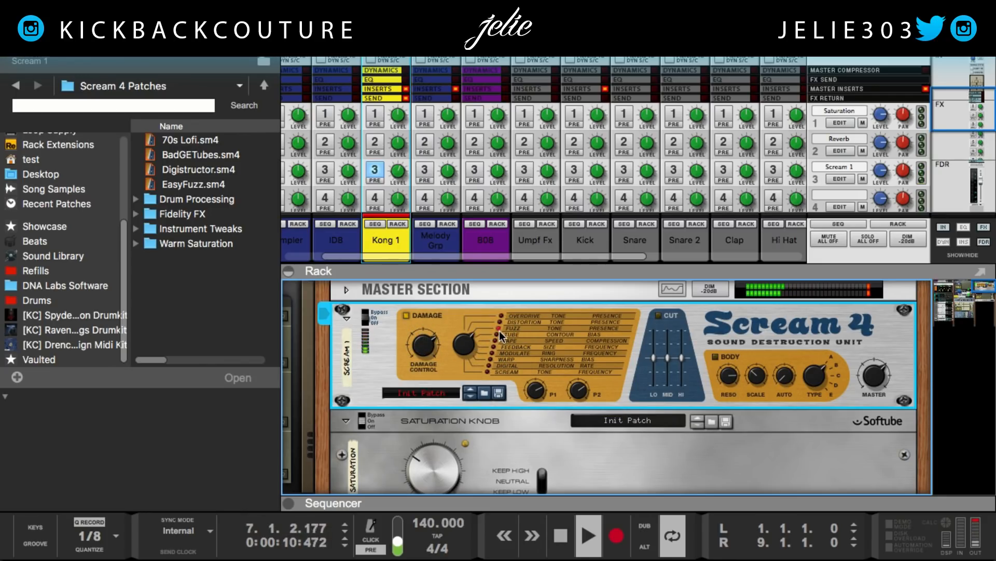
pyautogui.click(501, 317)
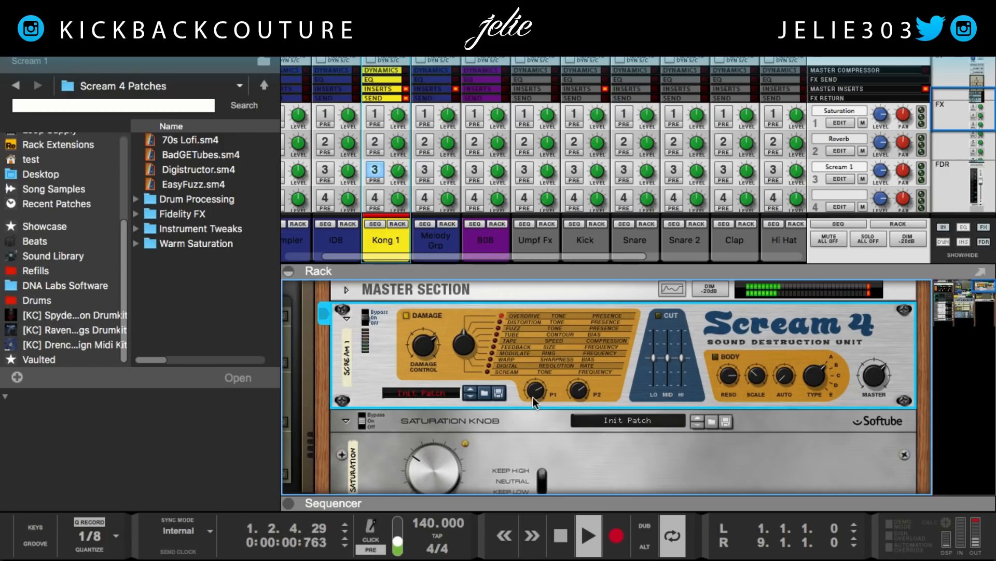
pyautogui.moveTo(532, 396)
pyautogui.mouseDown()
pyautogui.moveTo(584, 408)
pyautogui.moveTo(562, 386)
pyautogui.moveTo(573, 401)
pyautogui.moveTo(536, 388)
pyautogui.mouseUp()
pyautogui.moveTo(394, 175); pyautogui.dragTo(398, 189)
# - Hide the browser and bring Kong 1's EnvShaper back into view in the rack
pyautogui.click(193, 213)
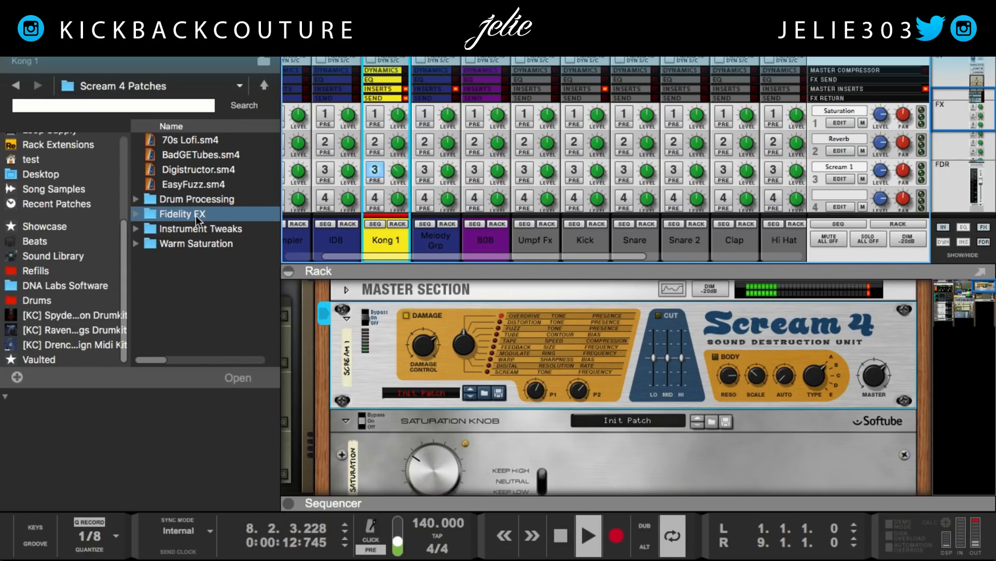
pyautogui.press('F3')
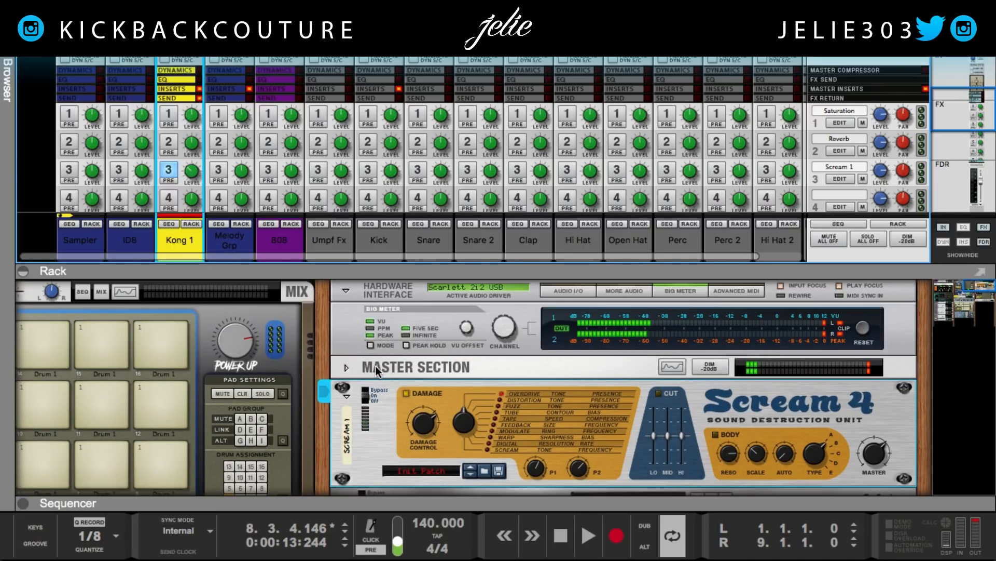
pyautogui.moveTo(322, 363); pyautogui.dragTo(281, 319)
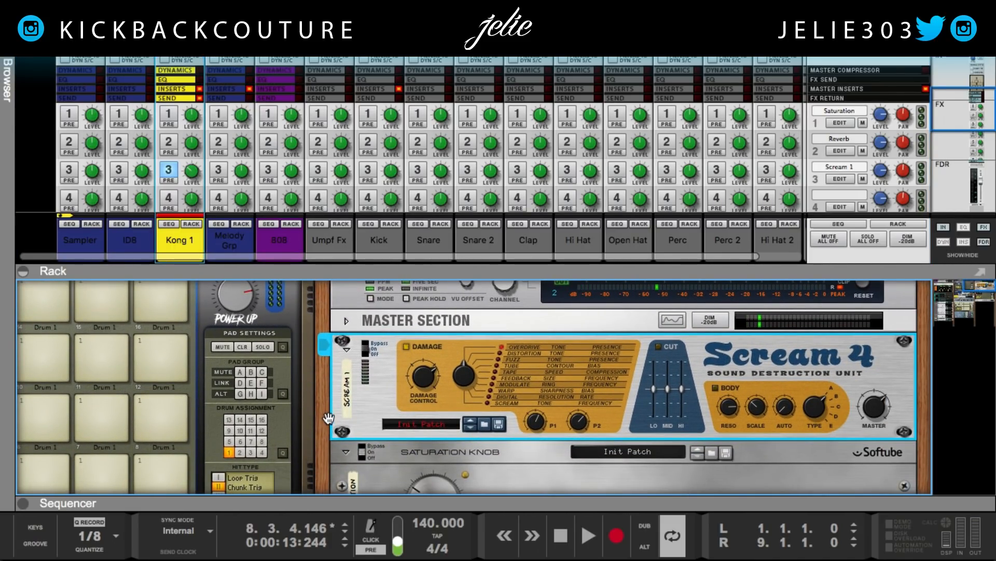
pyautogui.moveTo(328, 418); pyautogui.dragTo(651, 347)
pyautogui.scroll(-7, 422, 384)
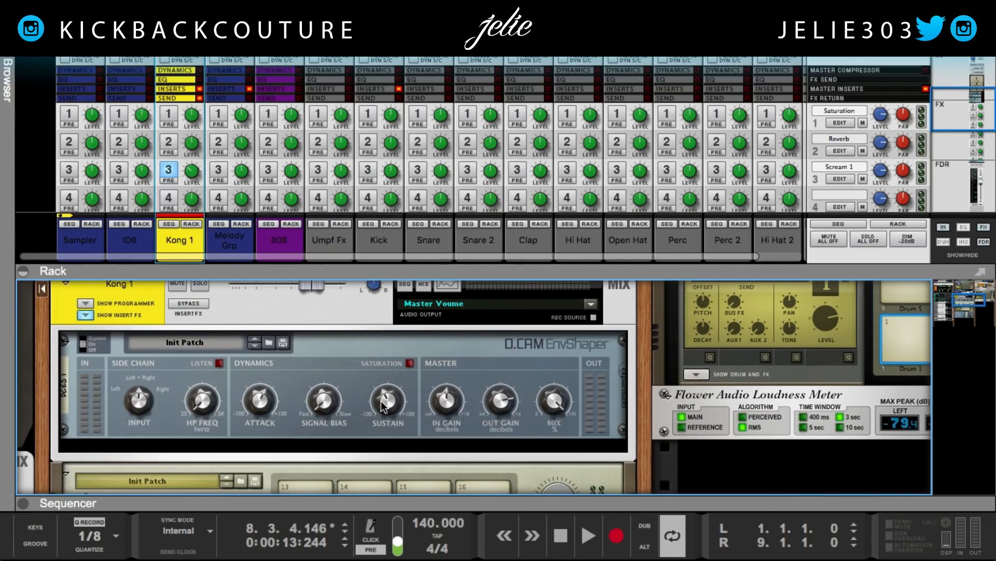
# - Add a FabFilter Pro-Q 2 after the EnvShaper in Kong 1's insert effects, open its editor and play the loop
pyautogui.rightClick(372, 446)
pyautogui.moveTo(410, 217)
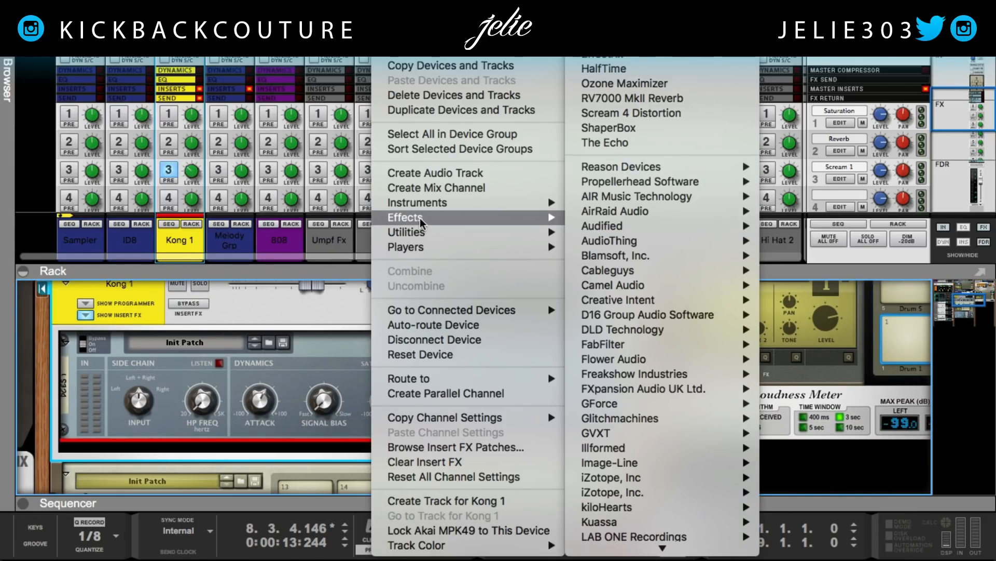
pyautogui.moveTo(616, 257)
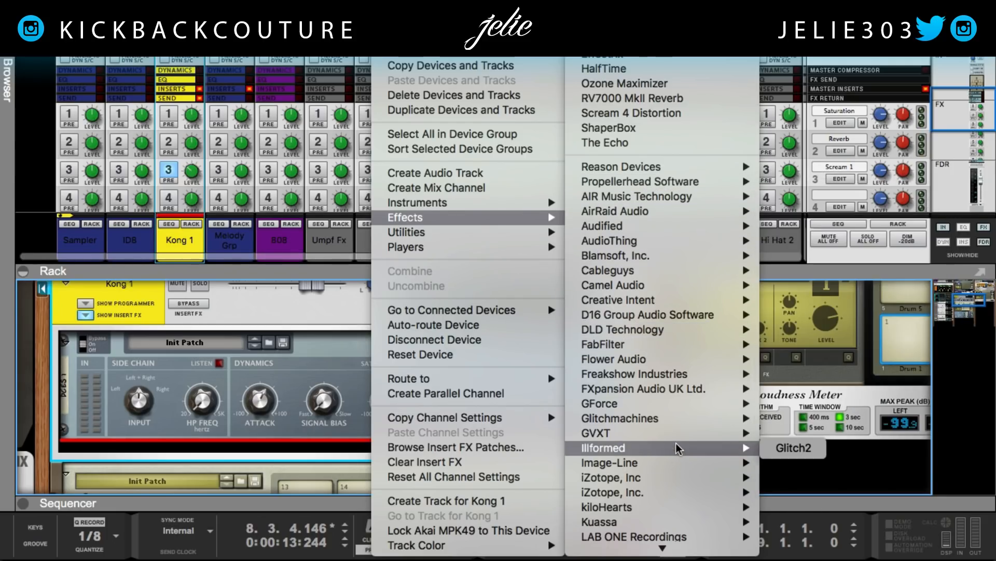
pyautogui.moveTo(645, 358)
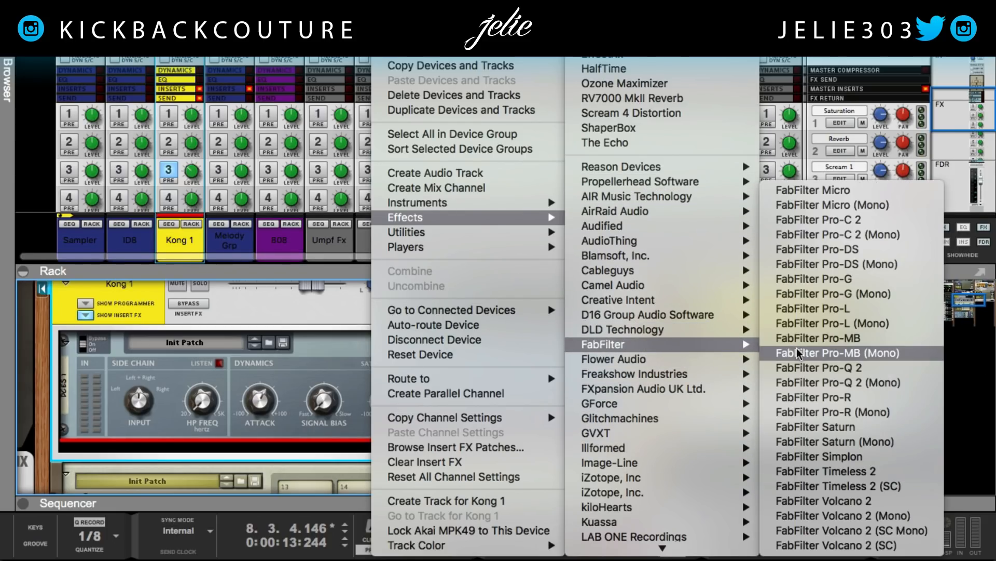
pyautogui.click(818, 367)
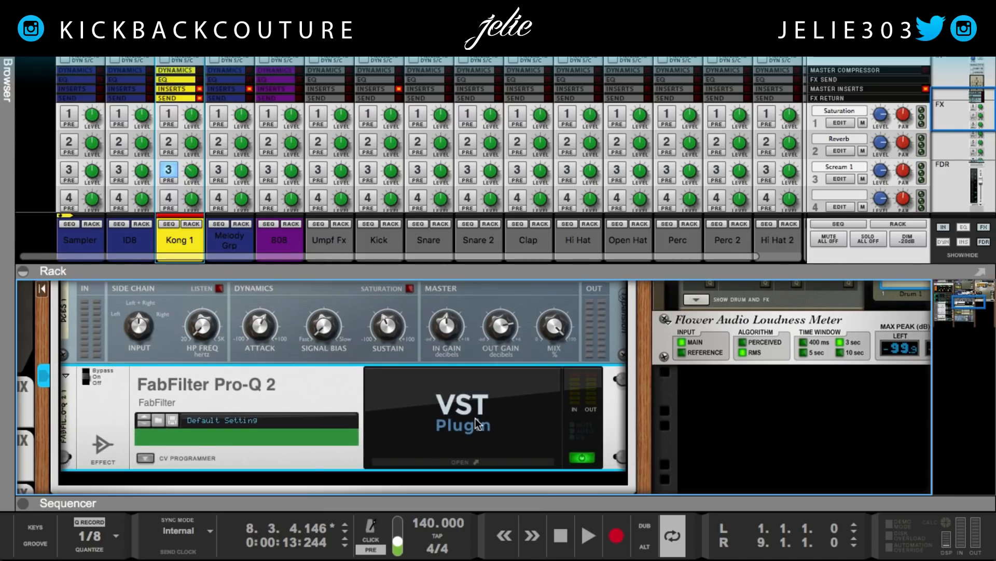
pyautogui.click(475, 418)
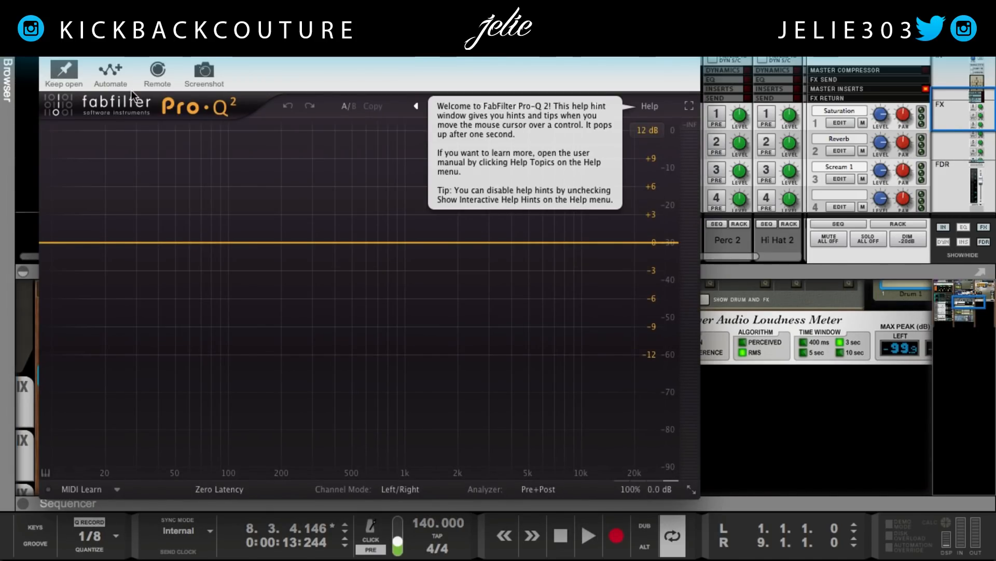
pyautogui.click(553, 537)
pyautogui.click(588, 535)
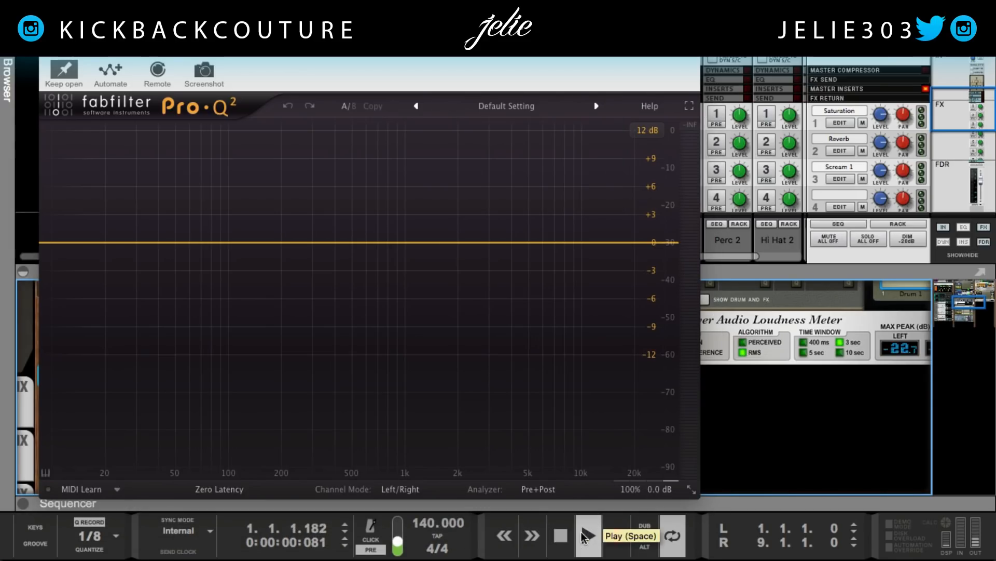
# - Create a Low Cut band just above 50 Hz with a 96 dB/oct slope, comparing the sound with the band removed and restored
pyautogui.moveTo(177, 242); pyautogui.dragTo(177, 267)
pyautogui.click(91, 415)
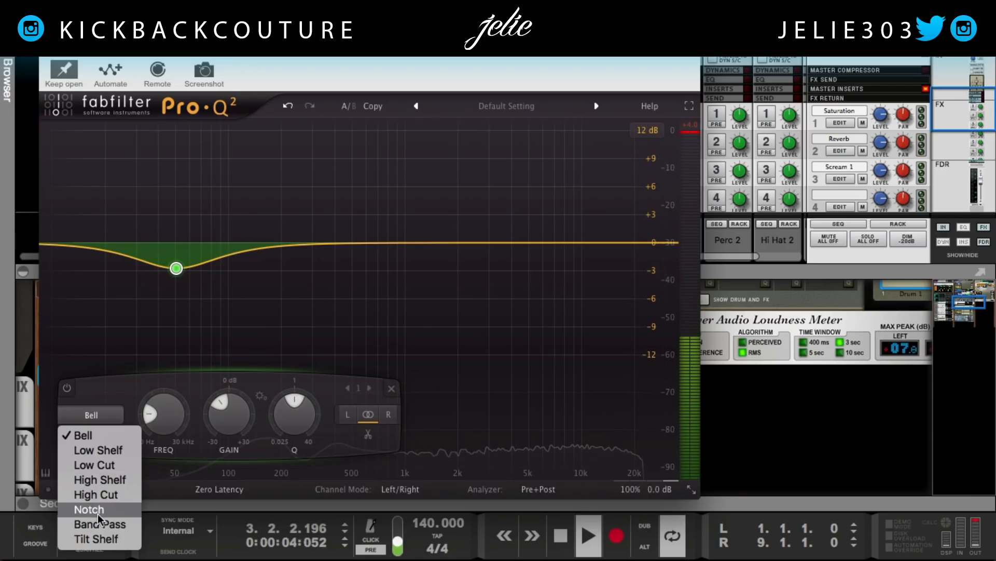
pyautogui.click(107, 470)
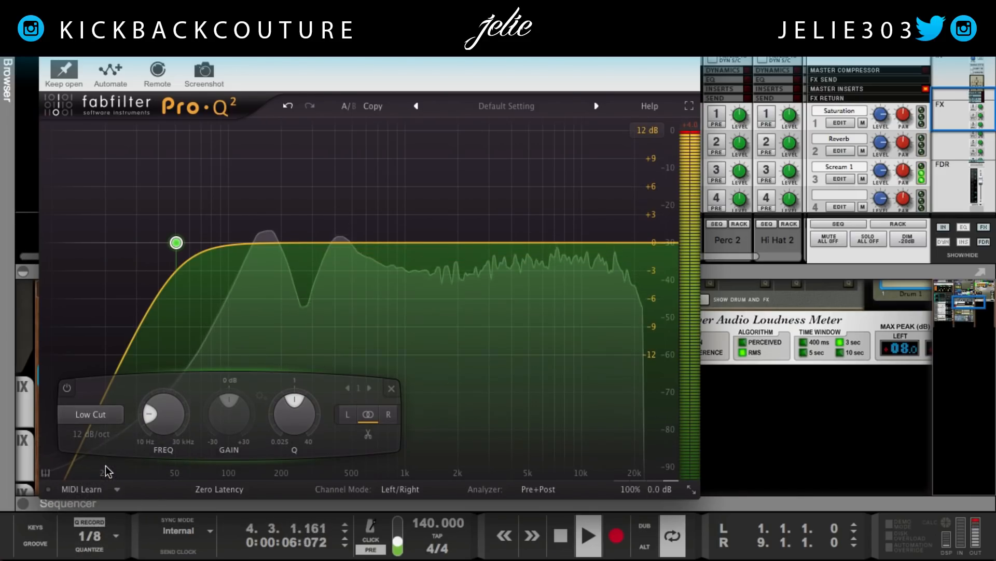
pyautogui.click(91, 427)
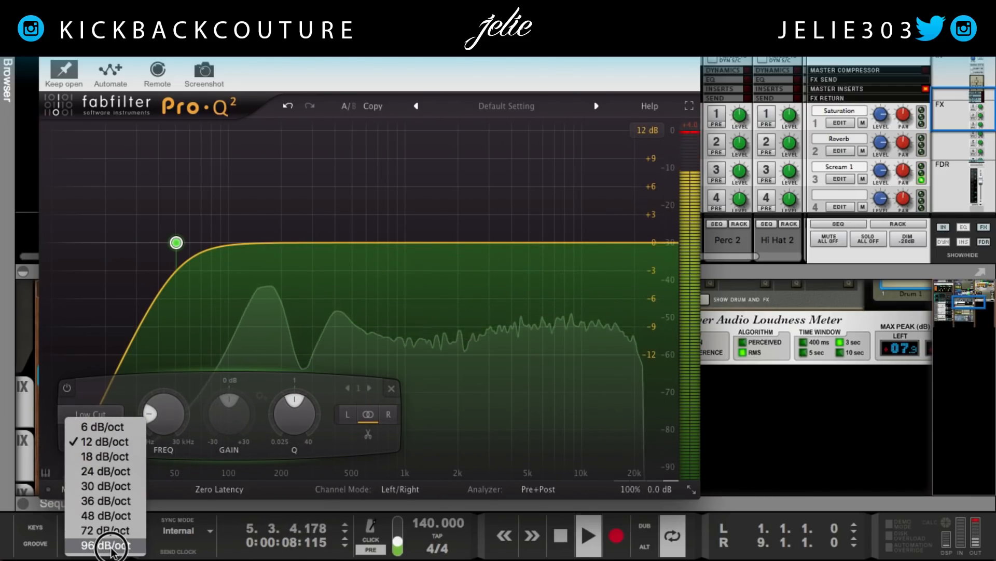
pyautogui.click(106, 543)
pyautogui.moveTo(159, 423); pyautogui.dragTo(160, 415)
pyautogui.click(391, 388)
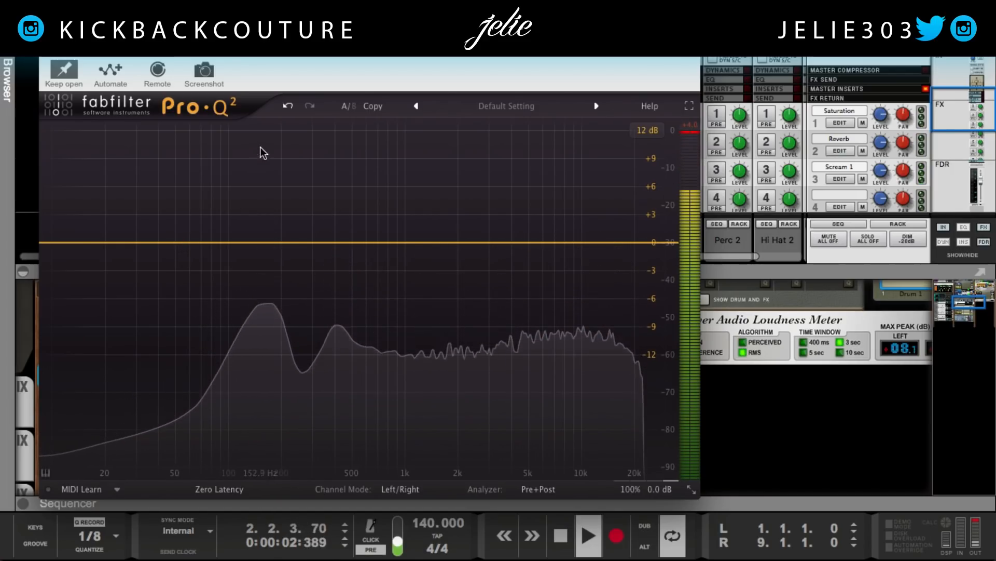
pyautogui.click(288, 106)
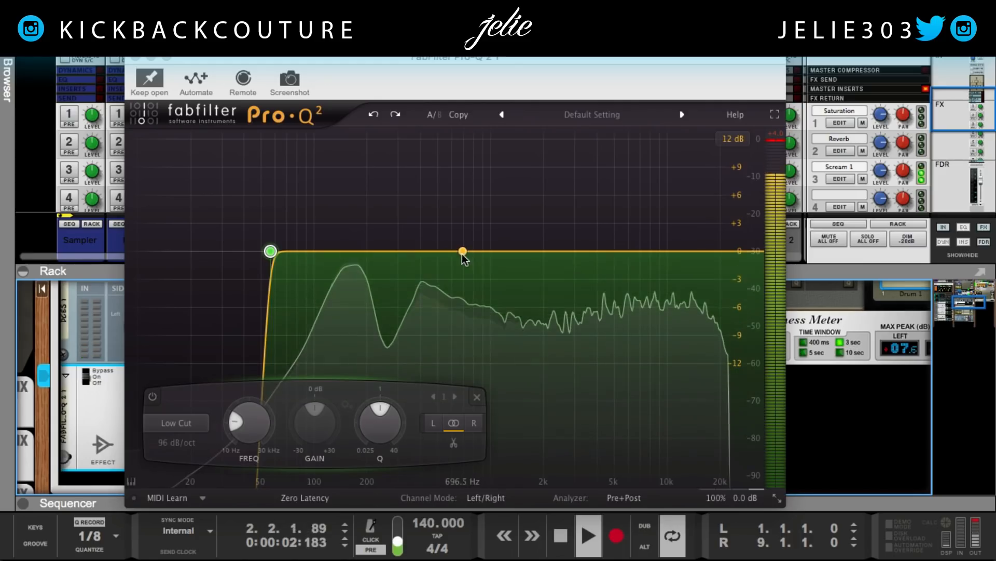
# - Add a second bell band boosted about 4.86 dB, narrow its Q to about 3.57 and move it to about 787 Hz
pyautogui.moveTo(453, 252); pyautogui.dragTo(449, 206)
pyautogui.moveTo(473, 166); pyautogui.dragTo(474, 167)
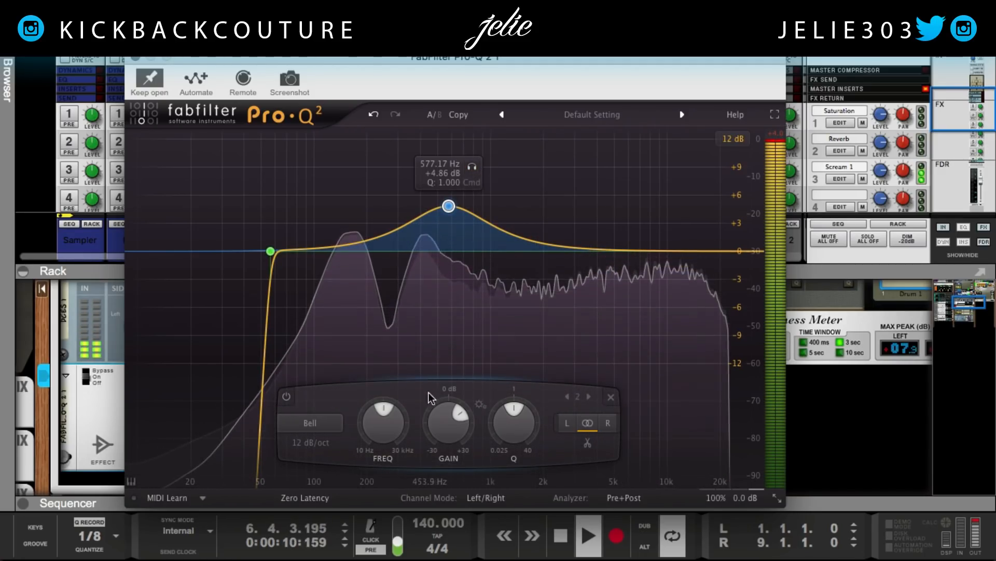
pyautogui.moveTo(512, 426); pyautogui.dragTo(494, 380)
pyautogui.click(514, 416)
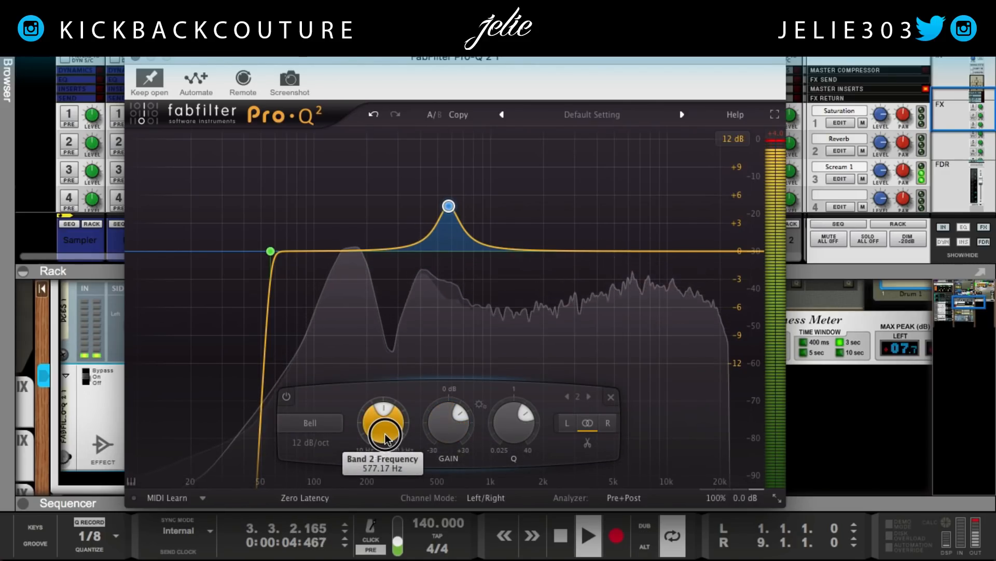
pyautogui.moveTo(384, 436)
pyautogui.mouseDown()
pyautogui.moveTo(372, 397)
pyautogui.moveTo(373, 423)
pyautogui.mouseUp()
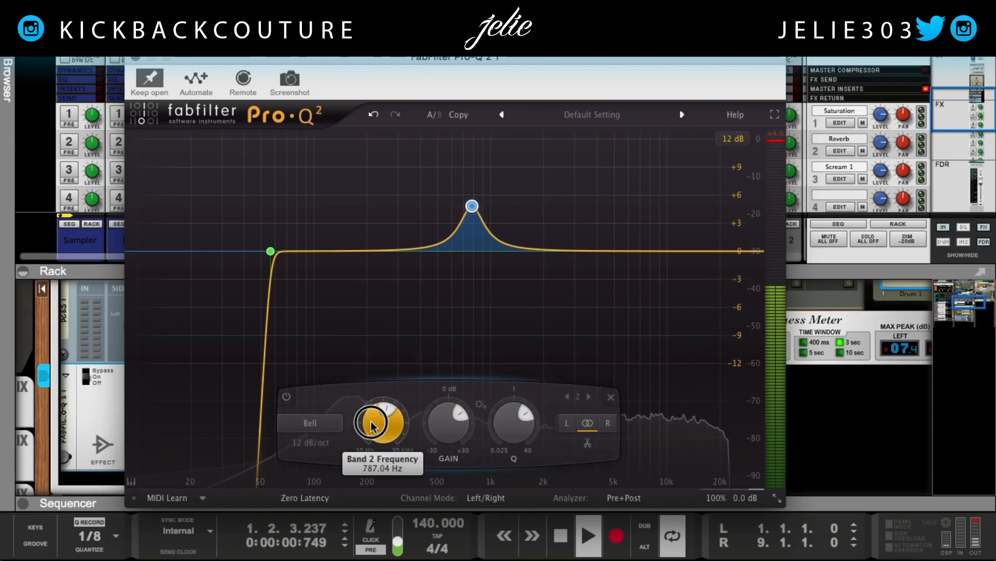
# - Solo-sweep band 2 down to about 516 Hz, audition a boost there and settle on a cut of about 1.81 dB
pyautogui.moveTo(442, 418); pyautogui.dragTo(462, 512)
pyautogui.click(496, 305)
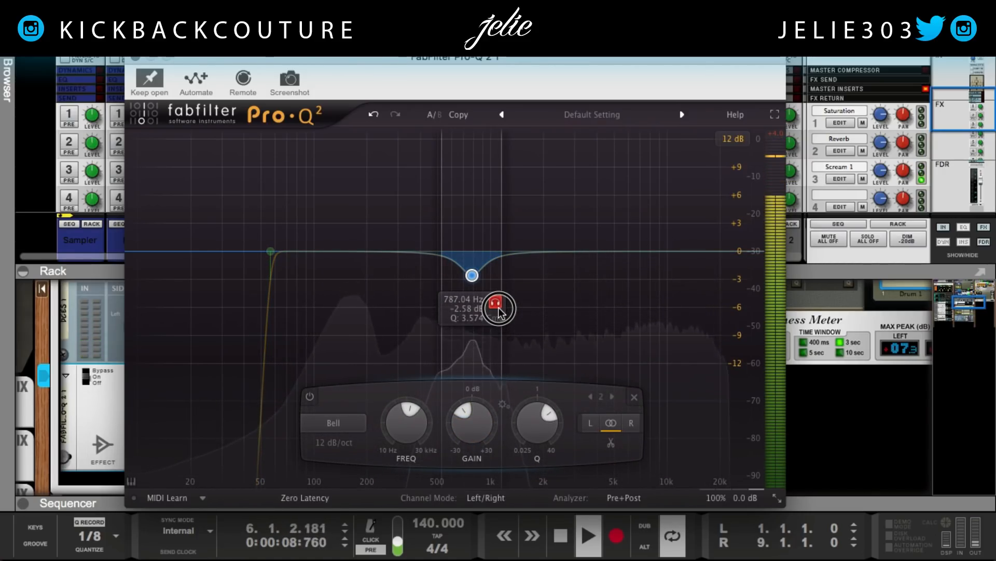
pyautogui.moveTo(499, 310); pyautogui.dragTo(463, 311)
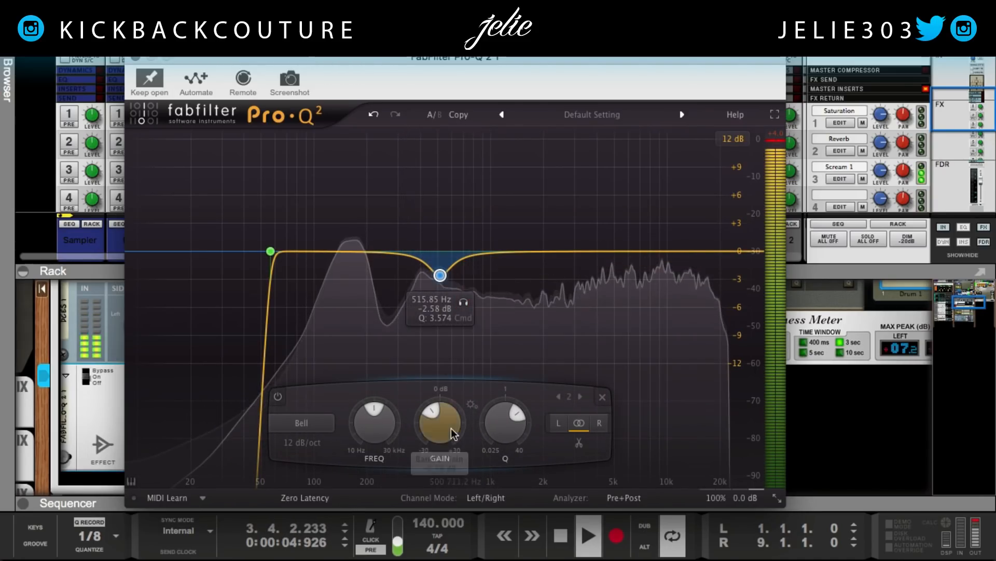
pyautogui.moveTo(447, 431); pyautogui.dragTo(404, 326)
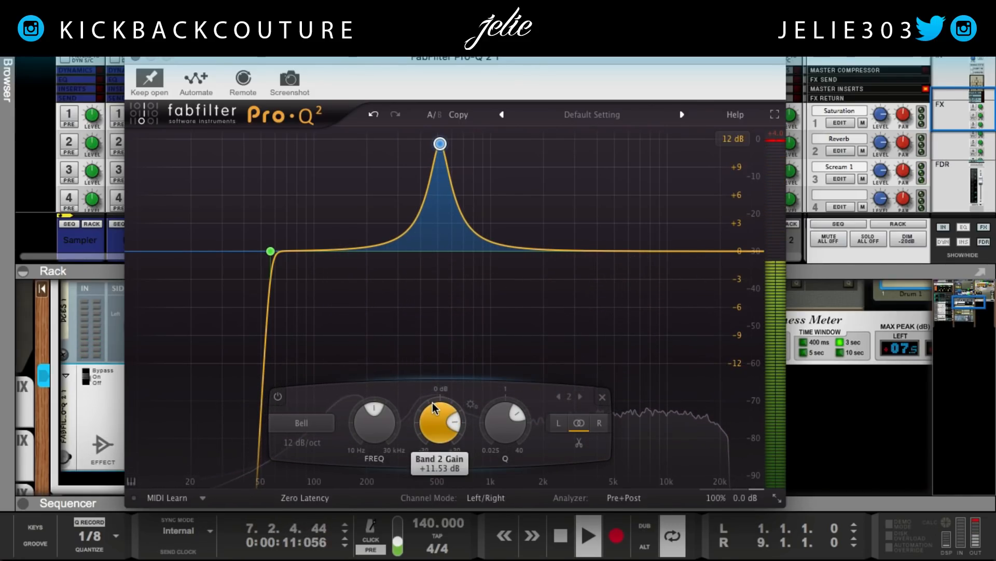
pyautogui.moveTo(440, 419); pyautogui.dragTo(451, 445)
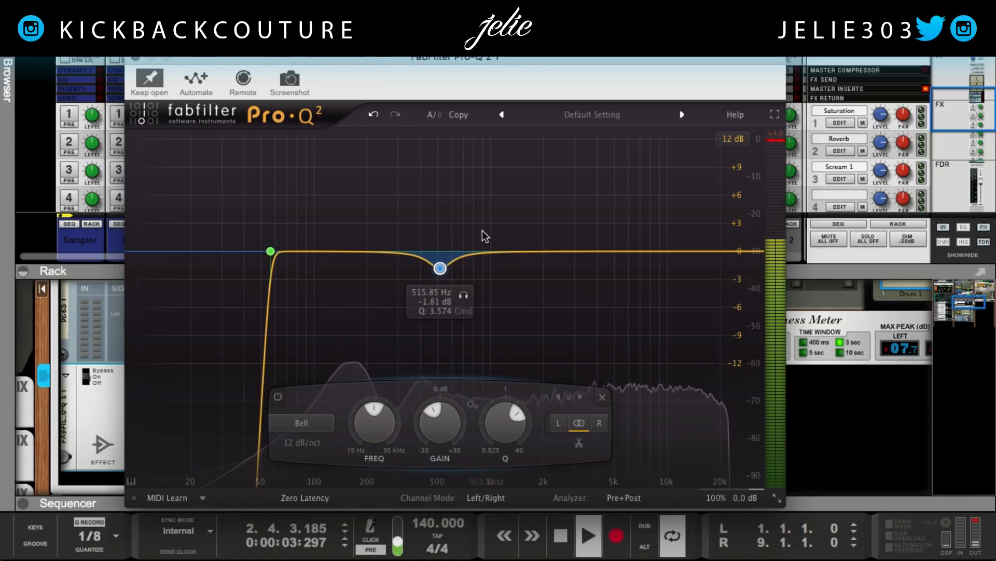
pyautogui.click(465, 295)
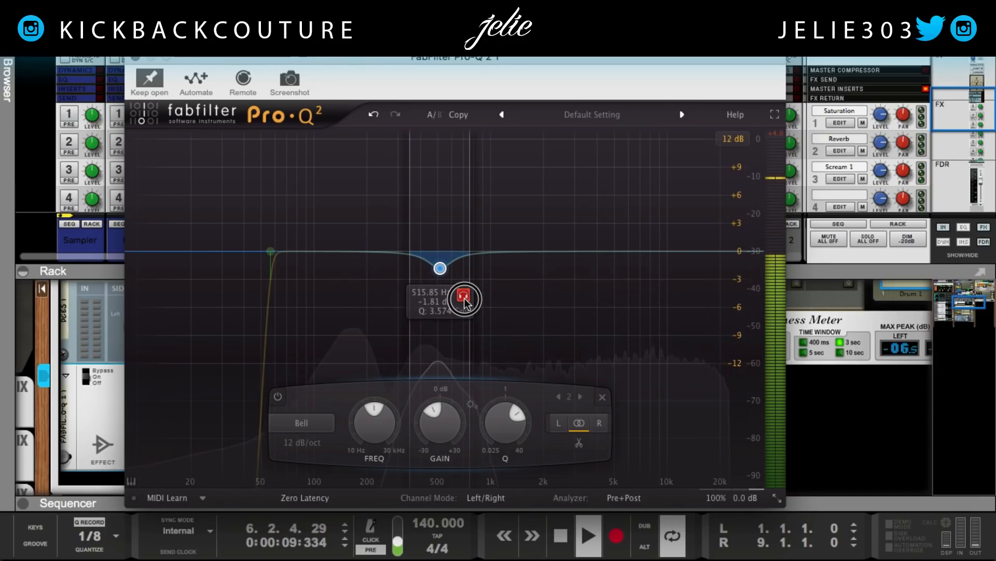
pyautogui.click(463, 297)
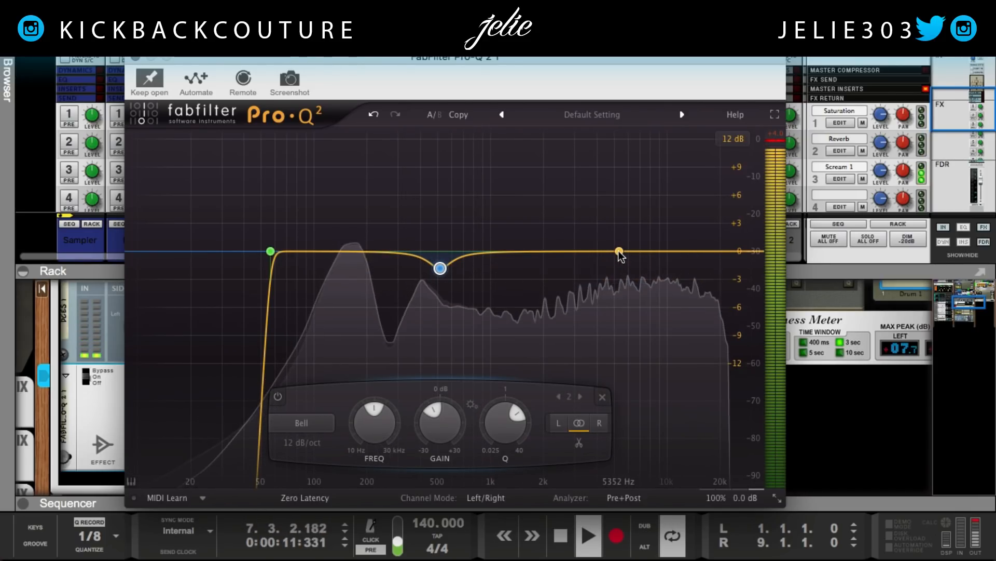
# - Add a third bell band, solo-sweep it to about 7837 Hz and cut it about 2.43 dB with a Q of about 4.03
pyautogui.moveTo(613, 251); pyautogui.dragTo(617, 208)
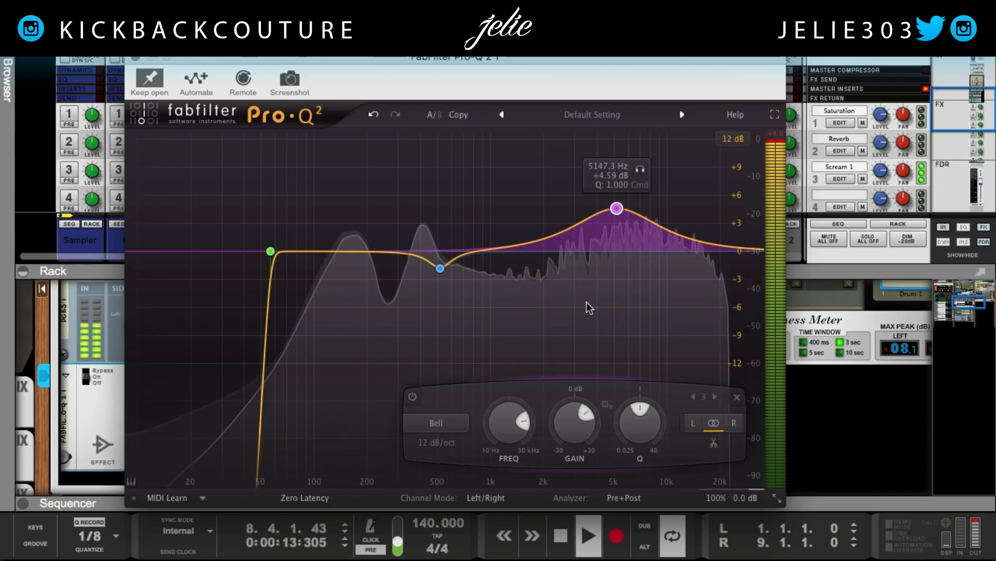
pyautogui.click(640, 169)
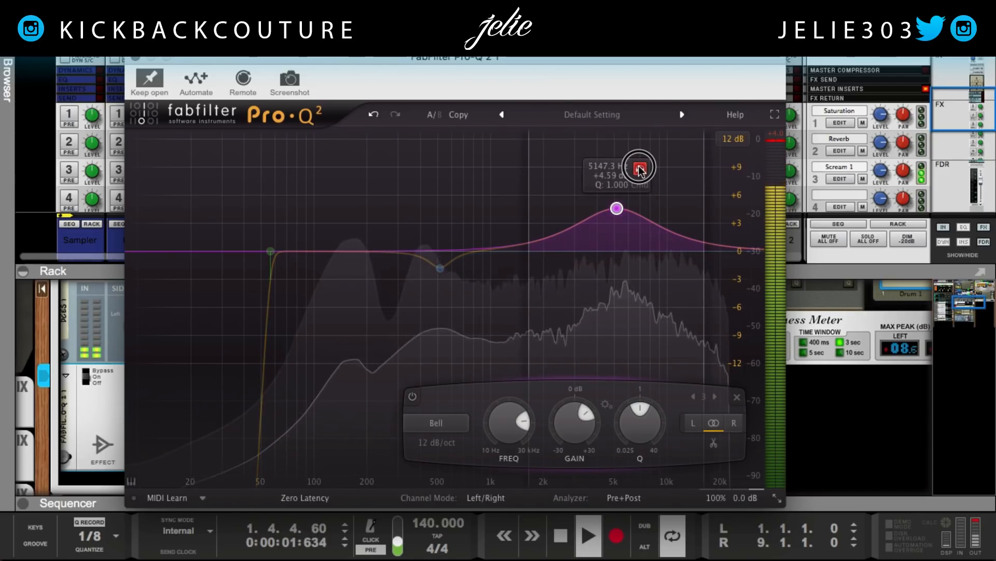
pyautogui.moveTo(639, 169); pyautogui.dragTo(675, 175)
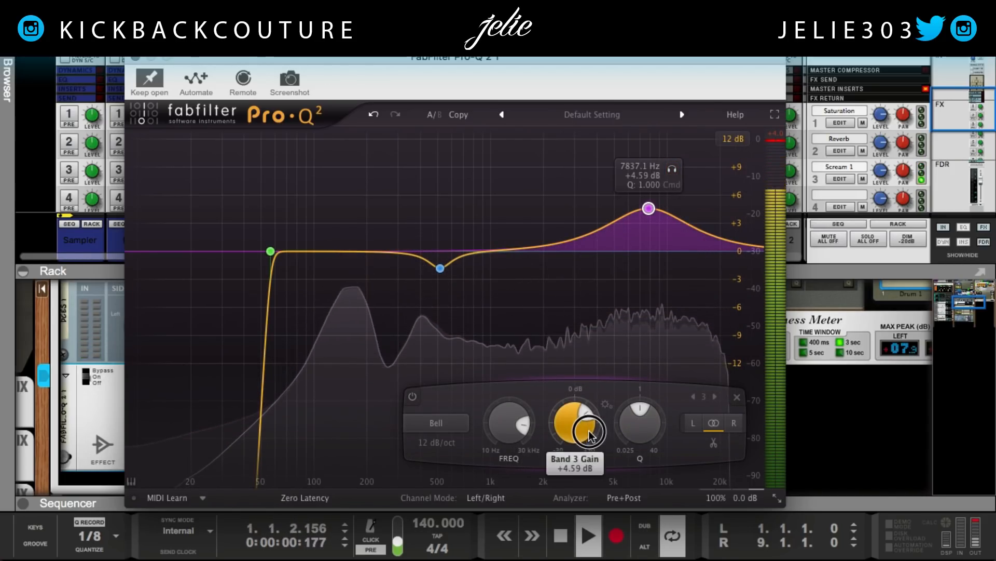
pyautogui.moveTo(594, 466); pyautogui.dragTo(602, 488)
pyautogui.moveTo(640, 422); pyautogui.dragTo(633, 393)
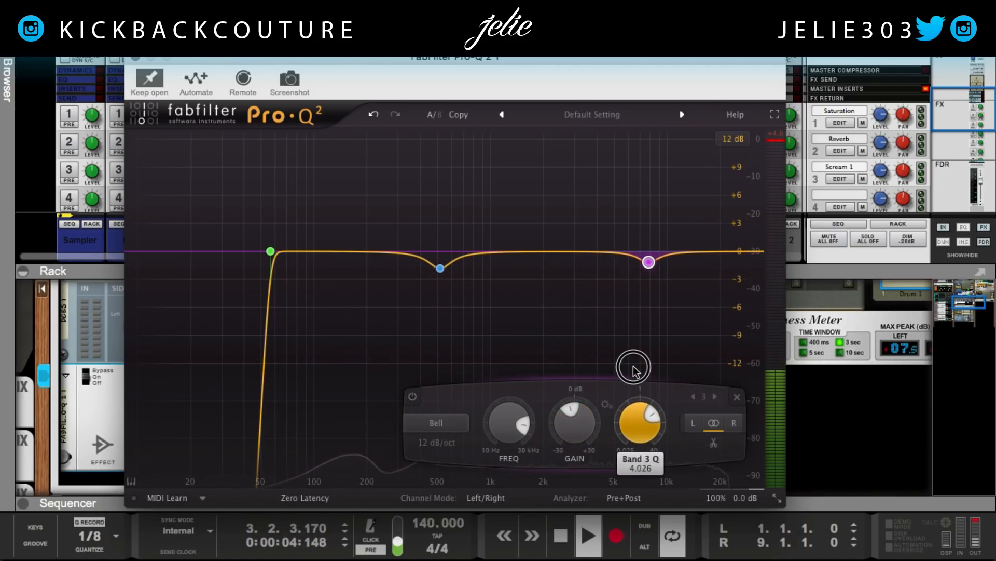
pyautogui.moveTo(576, 413)
pyautogui.mouseDown()
pyautogui.moveTo(583, 425)
pyautogui.moveTo(580, 408)
pyautogui.moveTo(577, 419)
pyautogui.mouseUp()
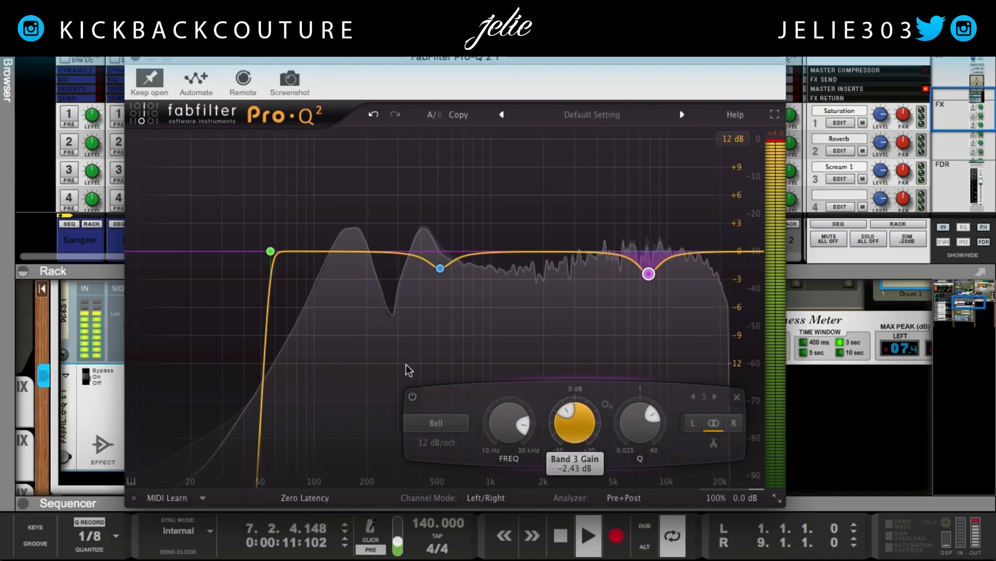
# - Close the EQ editor and compare the snare with Kong 1's insert effects and send 3 switched off and back on
pyautogui.click(136, 58)
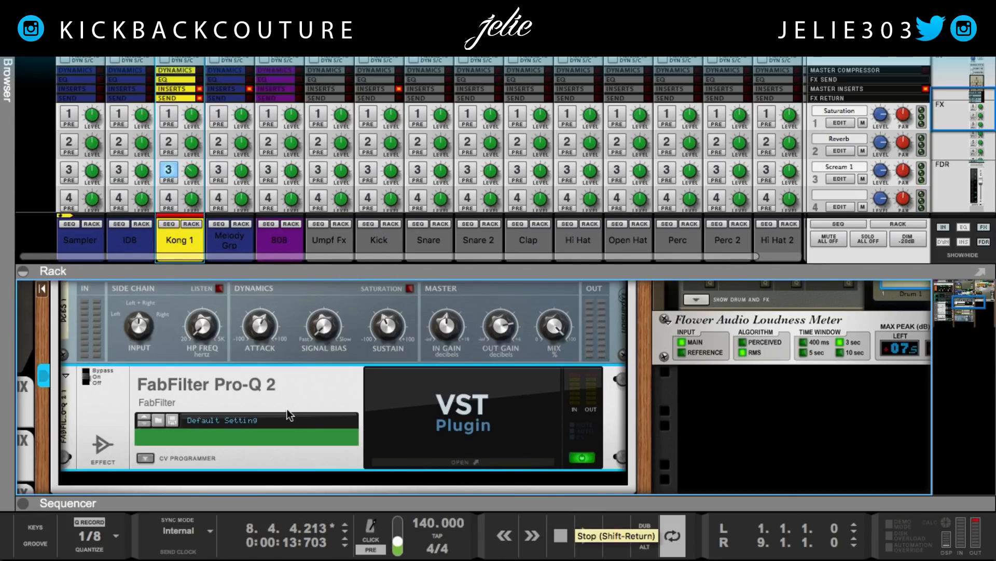
pyautogui.scroll(5, 290, 415)
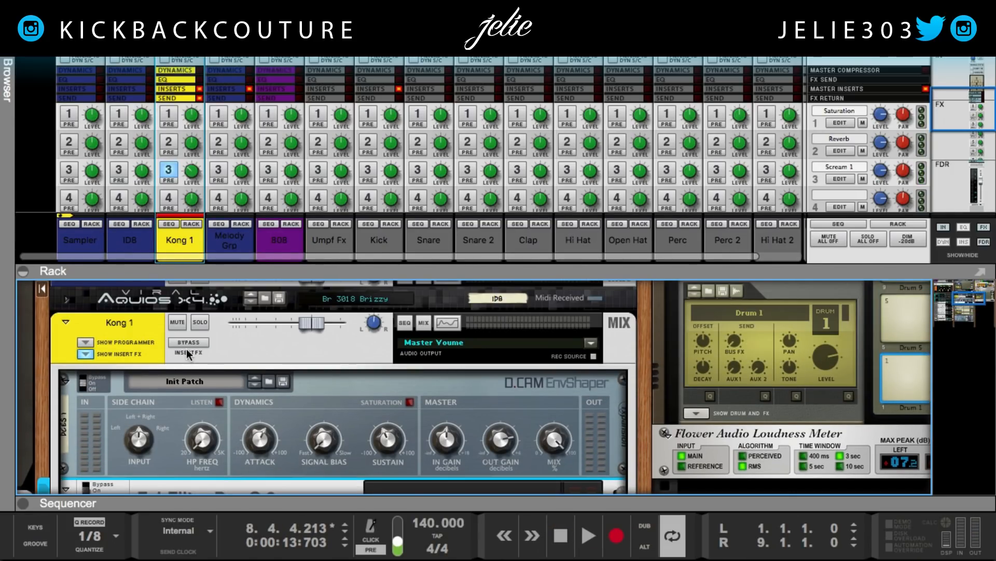
pyautogui.click(188, 342)
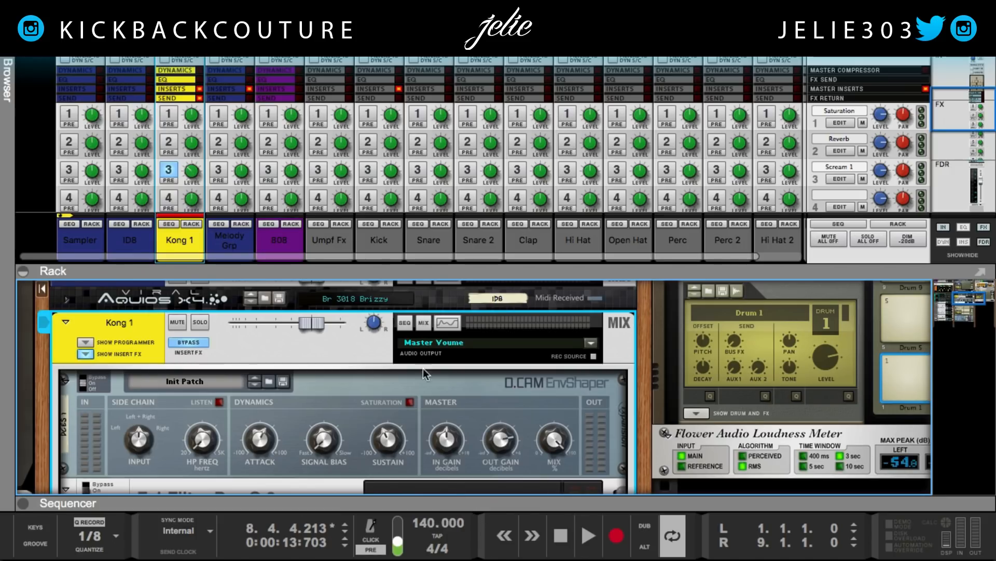
pyautogui.click(164, 169)
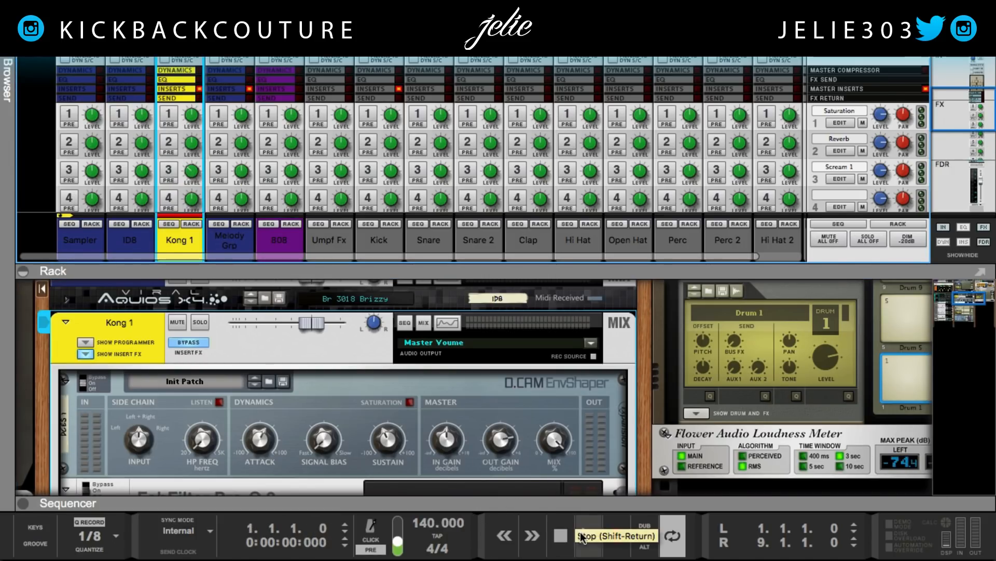
pyautogui.click(184, 342)
pyautogui.click(169, 173)
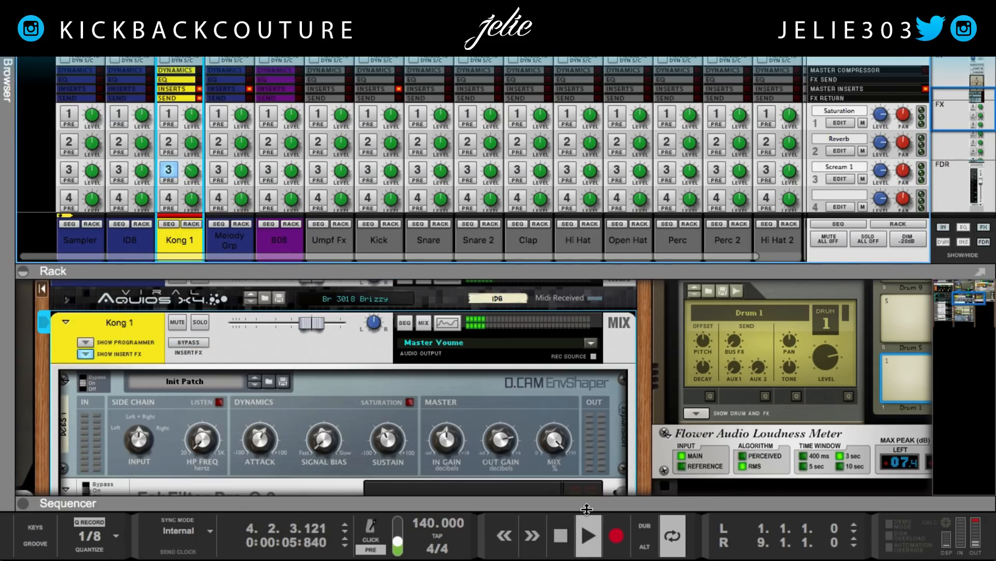
# - Enlarge the rack over the mixer and capture a screenshot of the Pro-Q 2 curve for its rack device display
pyautogui.moveTo(335, 269); pyautogui.dragTo(336, 58)
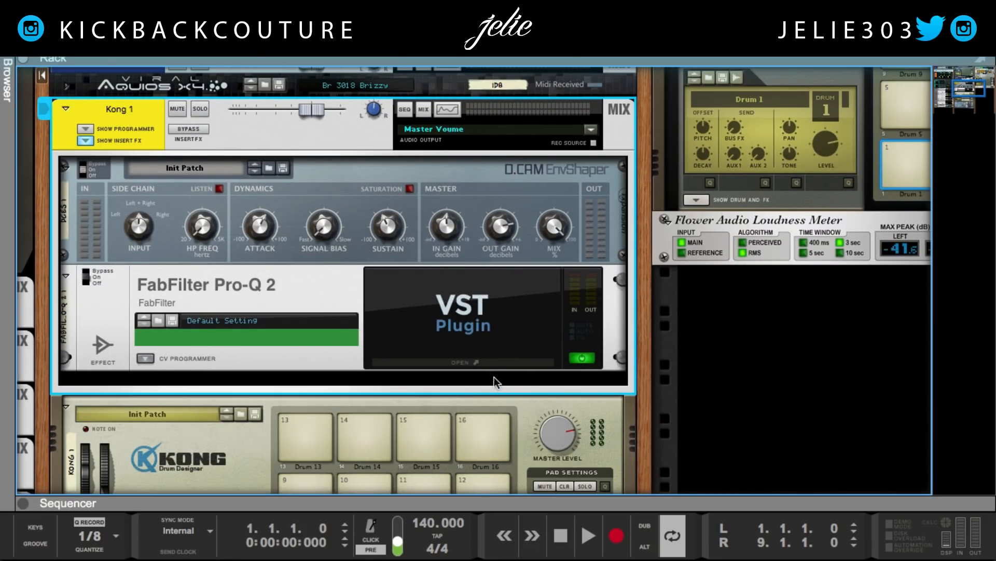
pyautogui.click(480, 362)
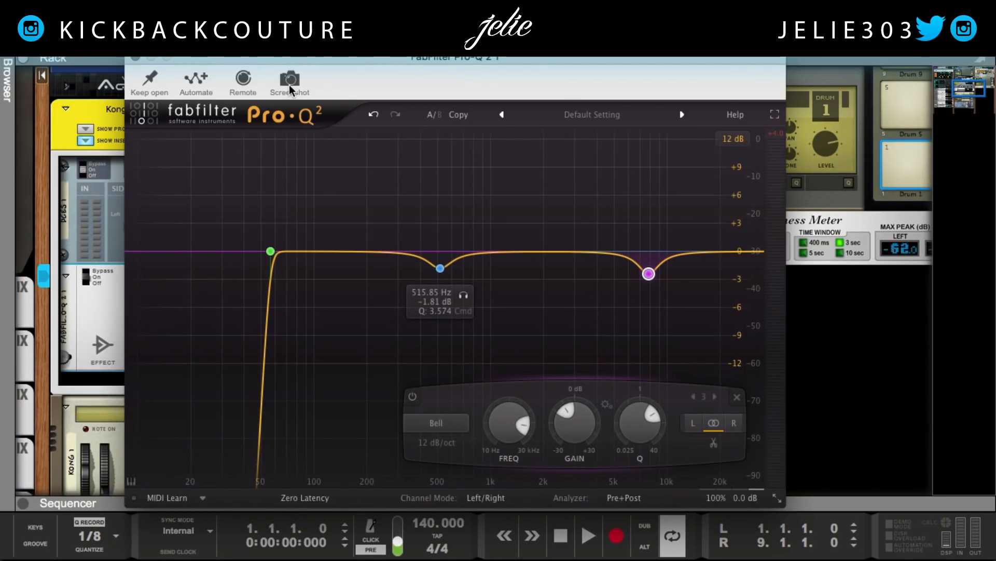
pyautogui.click(288, 79)
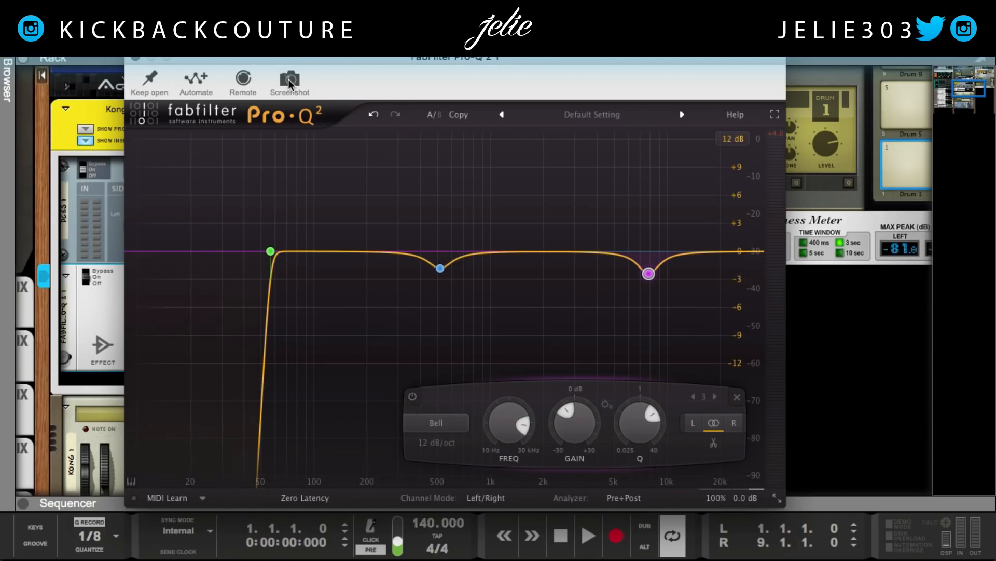
pyautogui.click(136, 61)
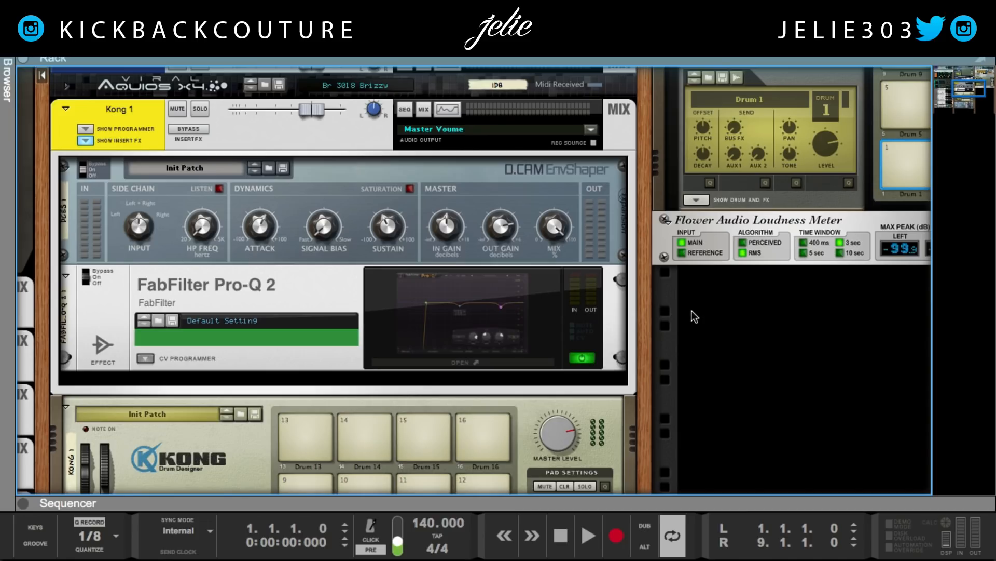
pyautogui.moveTo(646, 335); pyautogui.dragTo(666, 355)
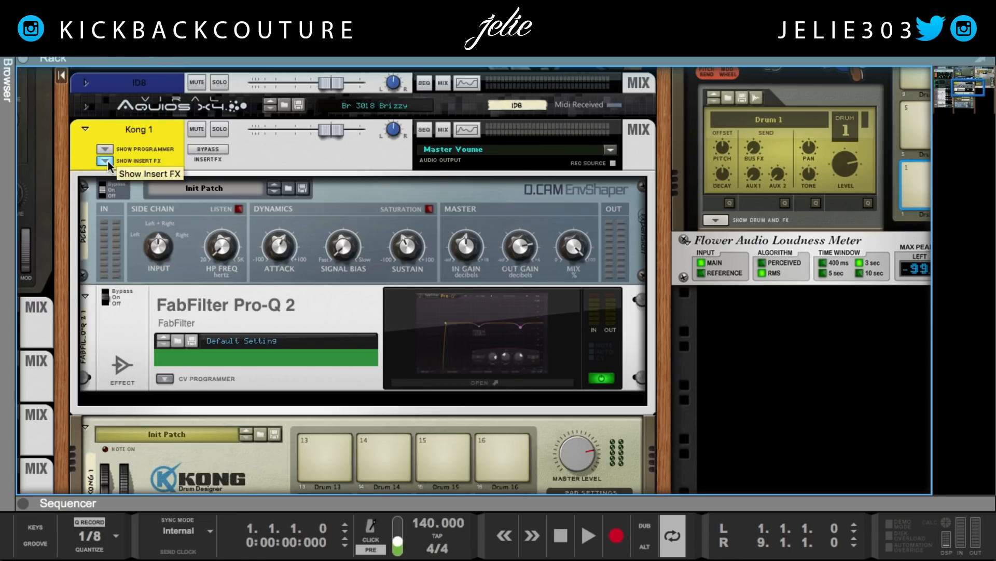
pyautogui.scroll(-2, 107, 161)
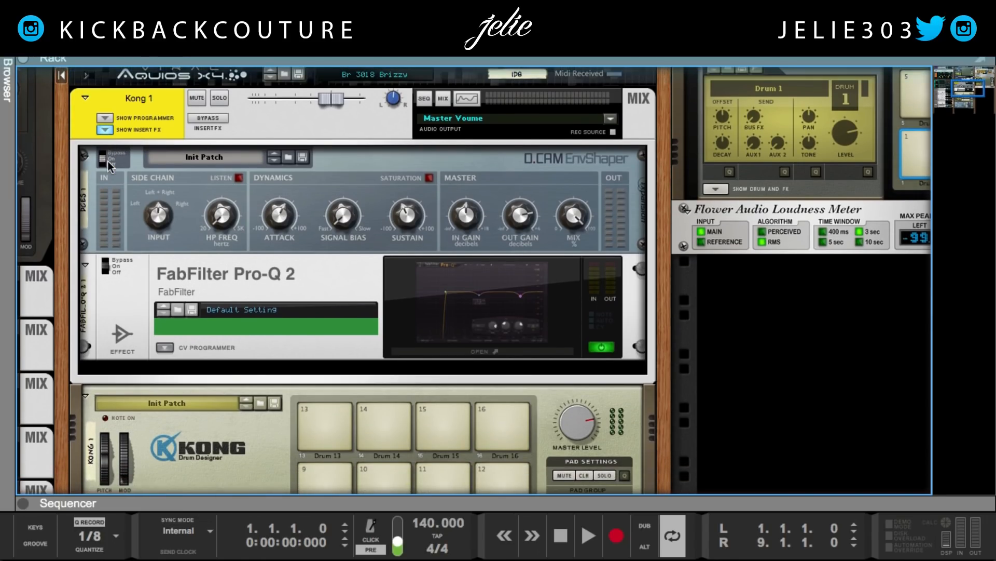